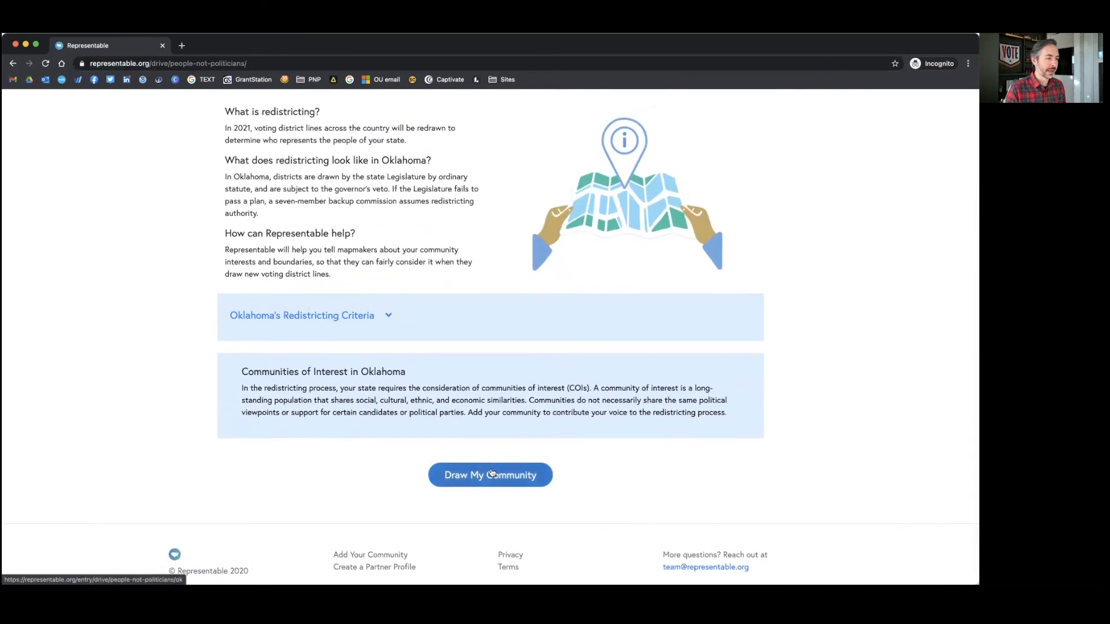
Step: Start drawing a community map and log in with the saved e-mail and password
{"action": "left_click", "coordinate": [491, 474]}
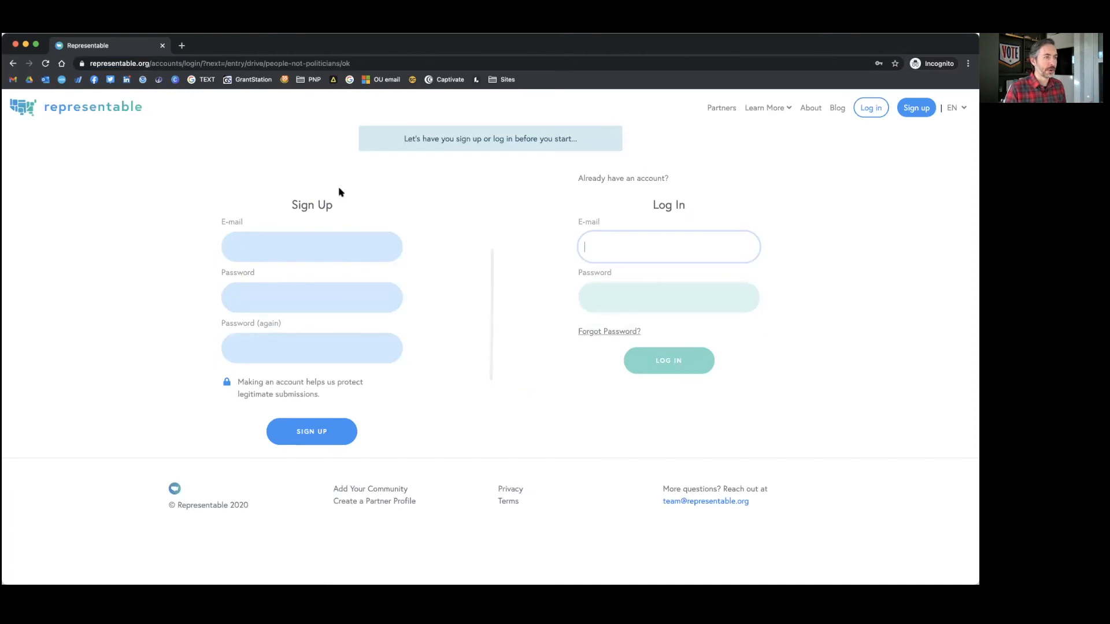
{"action": "left_click", "coordinate": [642, 246]}
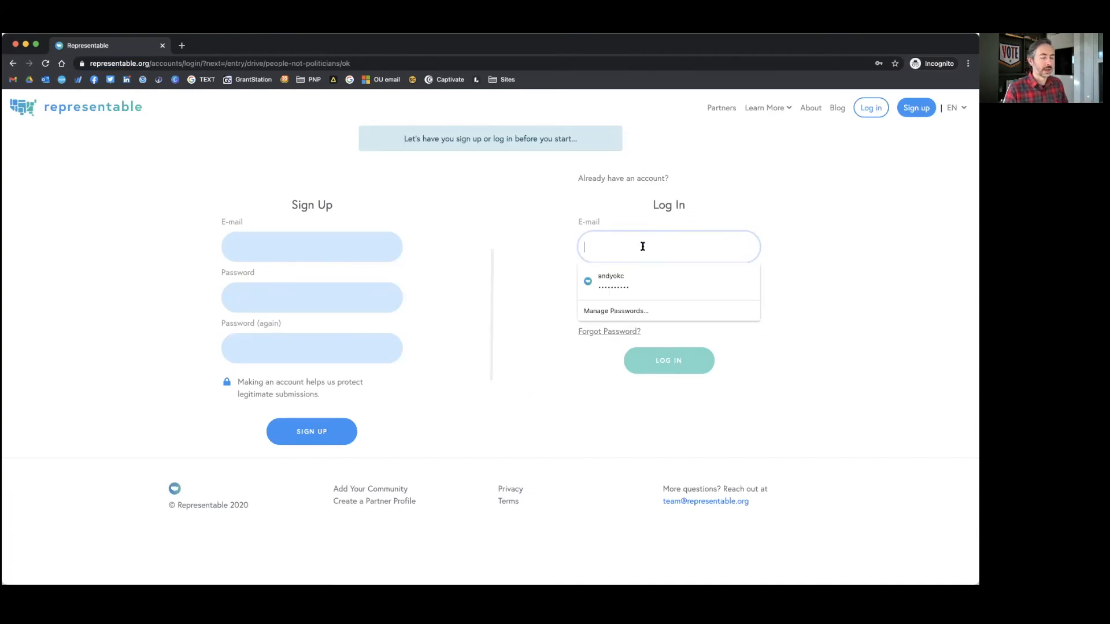
{"action": "type", "text": "andy@"}
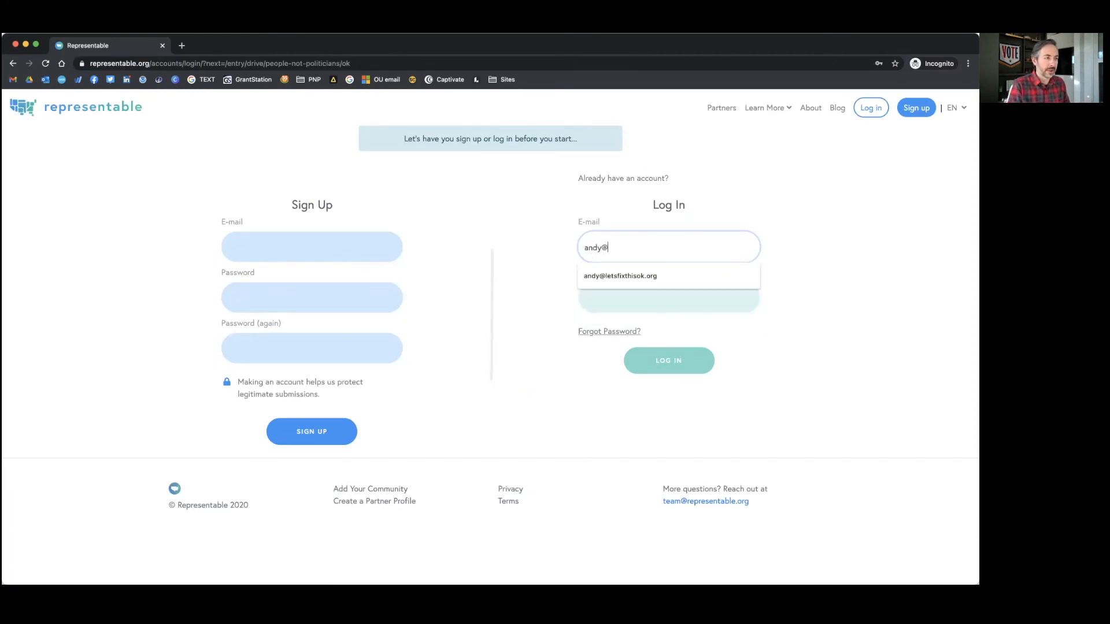
{"action": "key", "text": "Down"}
{"action": "key", "text": "Return"}
{"action": "key", "text": "Tab"}
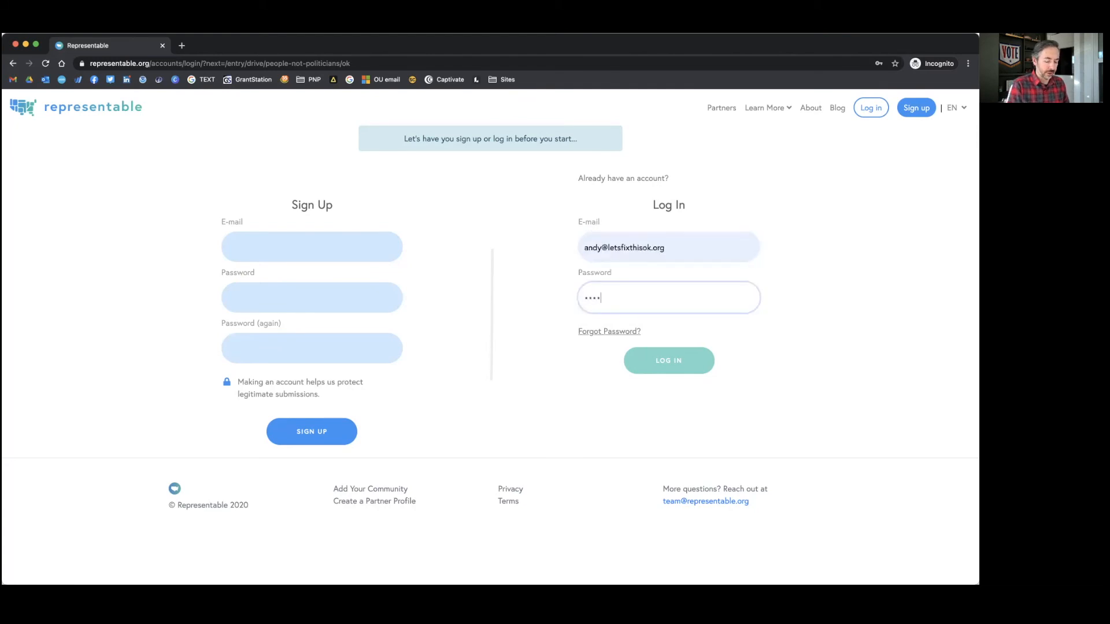
{"action": "key", "text": "Return"}
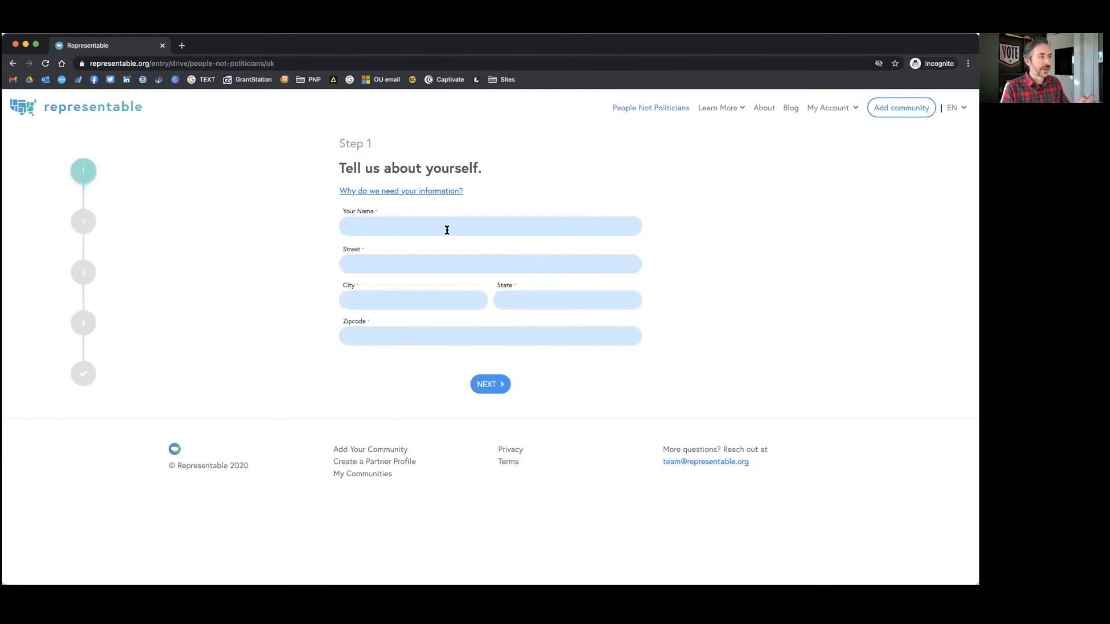
Step: Fill the Step 1 personal details from a saved entry and continue to Step 2
{"action": "left_click", "coordinate": [428, 226]}
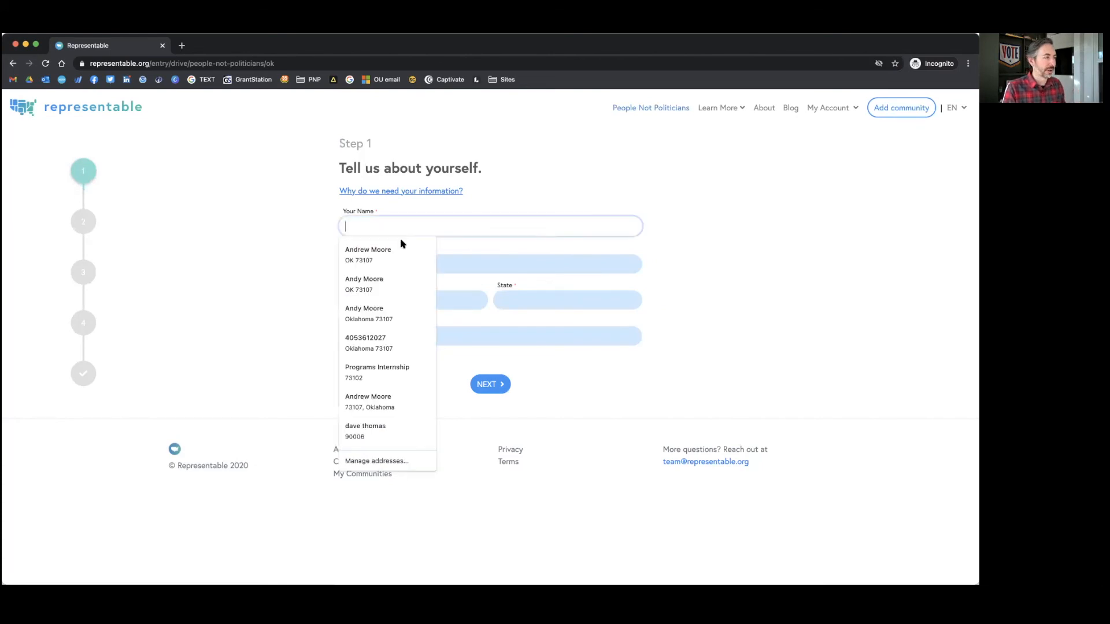
{"action": "left_click", "coordinate": [384, 282]}
{"action": "left_click", "coordinate": [496, 386]}
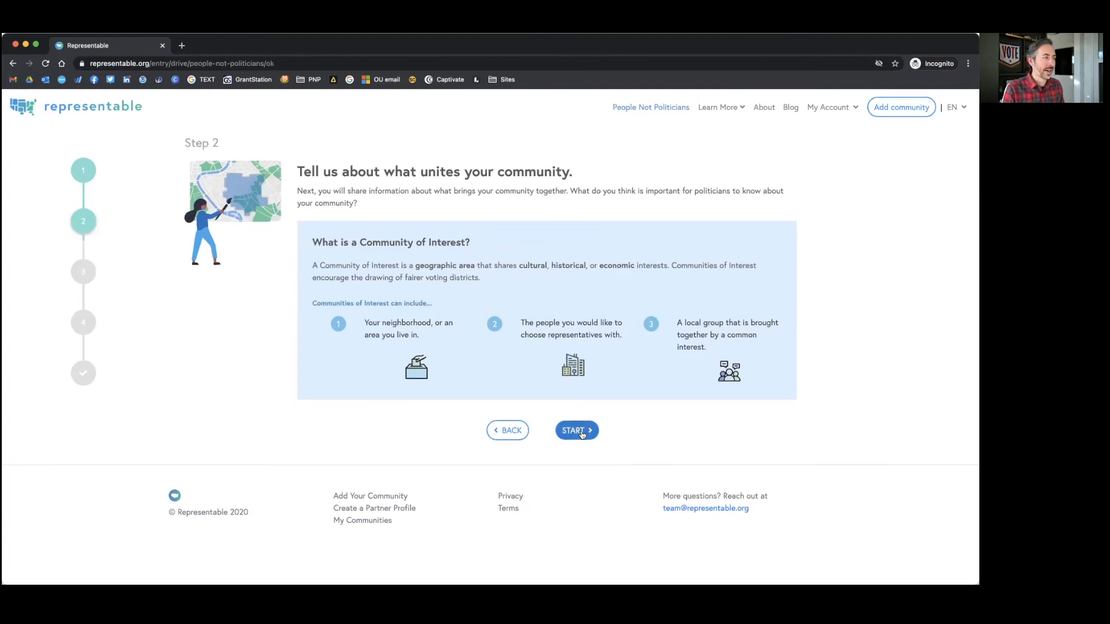
Step: Start the community description and expand the Economic or Environmental Interests guidance
{"action": "left_click", "coordinate": [578, 430]}
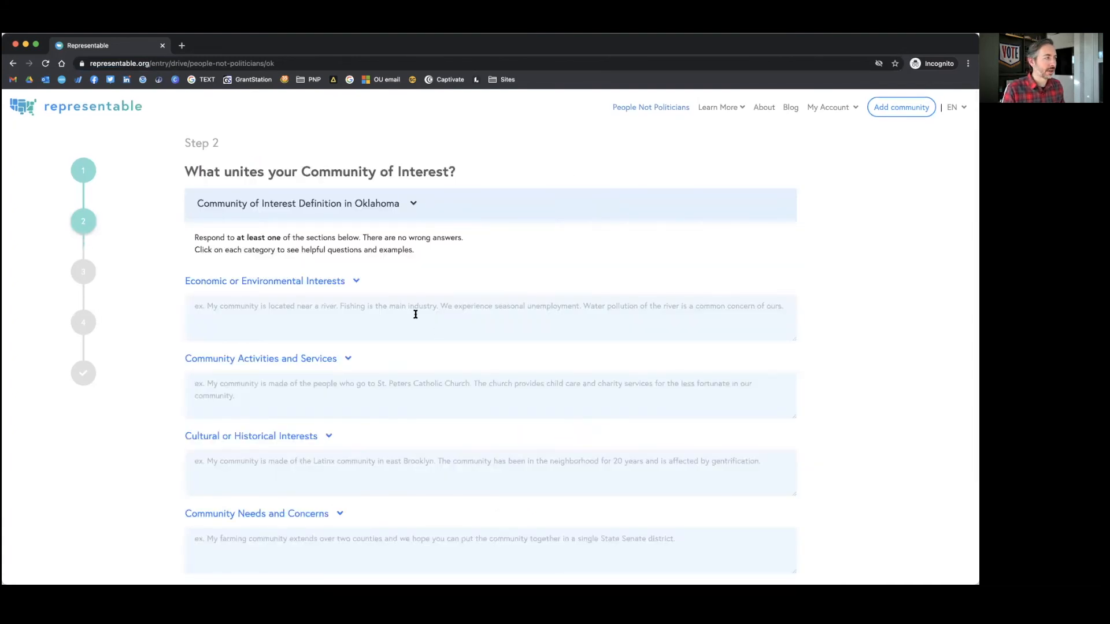
{"action": "scroll", "coordinate": [219, 296], "scroll_direction": "down", "scroll_amount": 1}
{"action": "scroll", "coordinate": [138, 228], "scroll_direction": "down", "scroll_amount": 1}
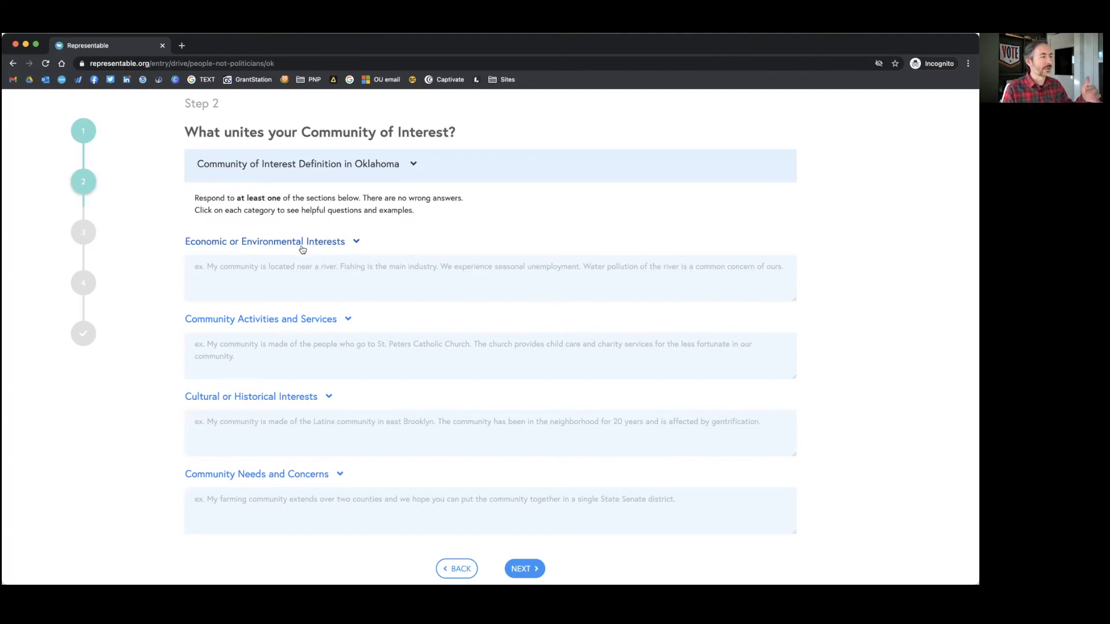
{"action": "left_click", "coordinate": [324, 243]}
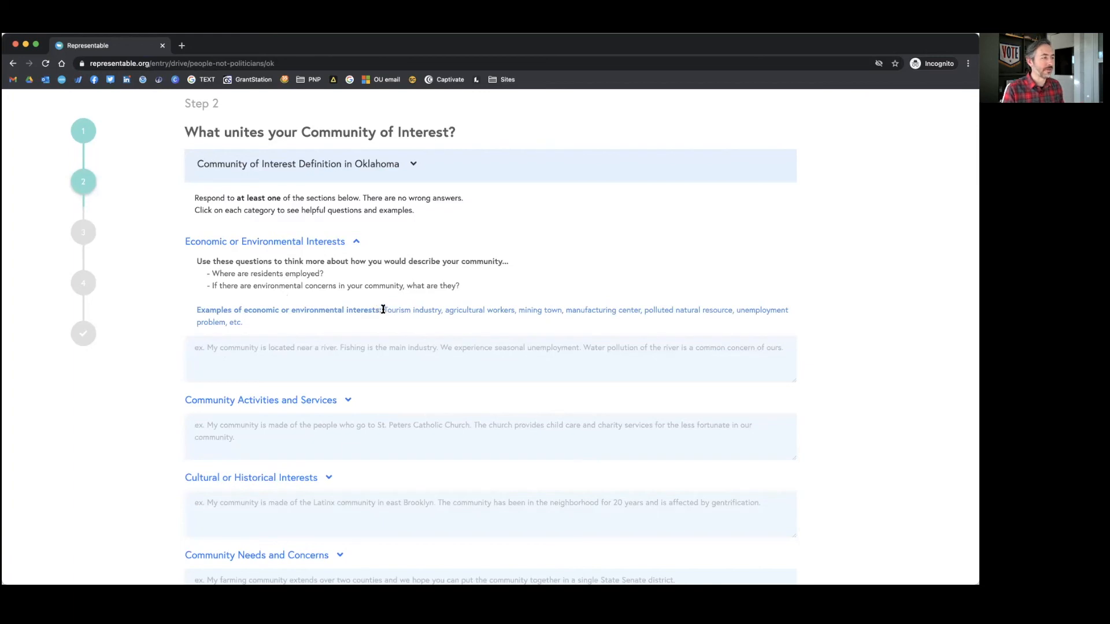
{"action": "triple_click", "coordinate": [416, 315]}
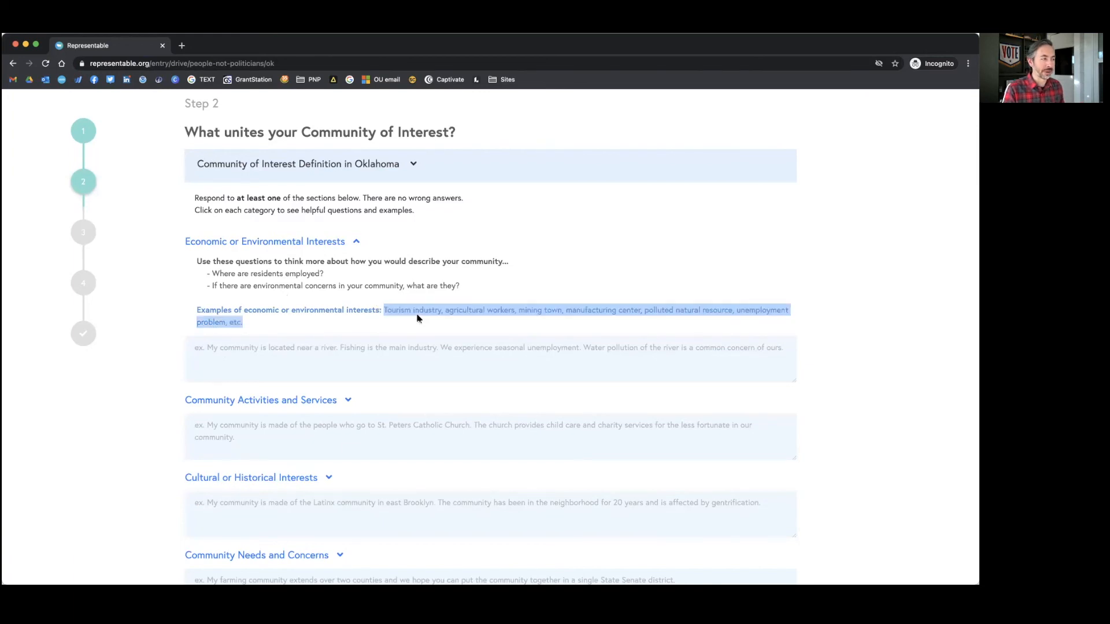
Step: Expand the Community Activities and Services and Cultural or Historical Interests guidance
{"action": "scroll", "coordinate": [324, 361], "scroll_direction": "down", "scroll_amount": 2}
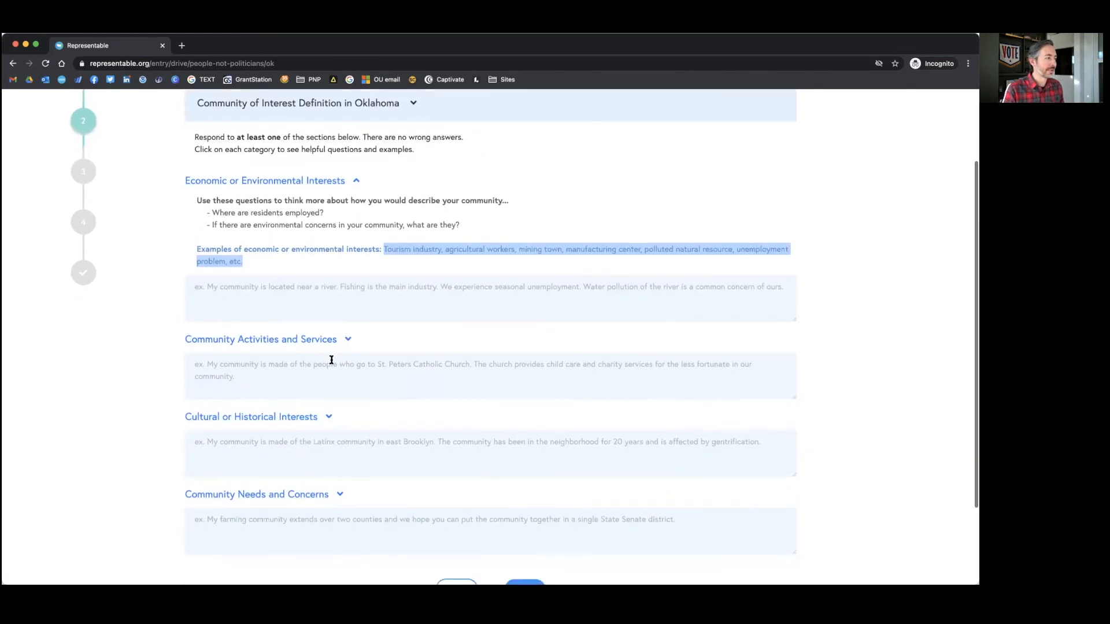
{"action": "left_click", "coordinate": [294, 343]}
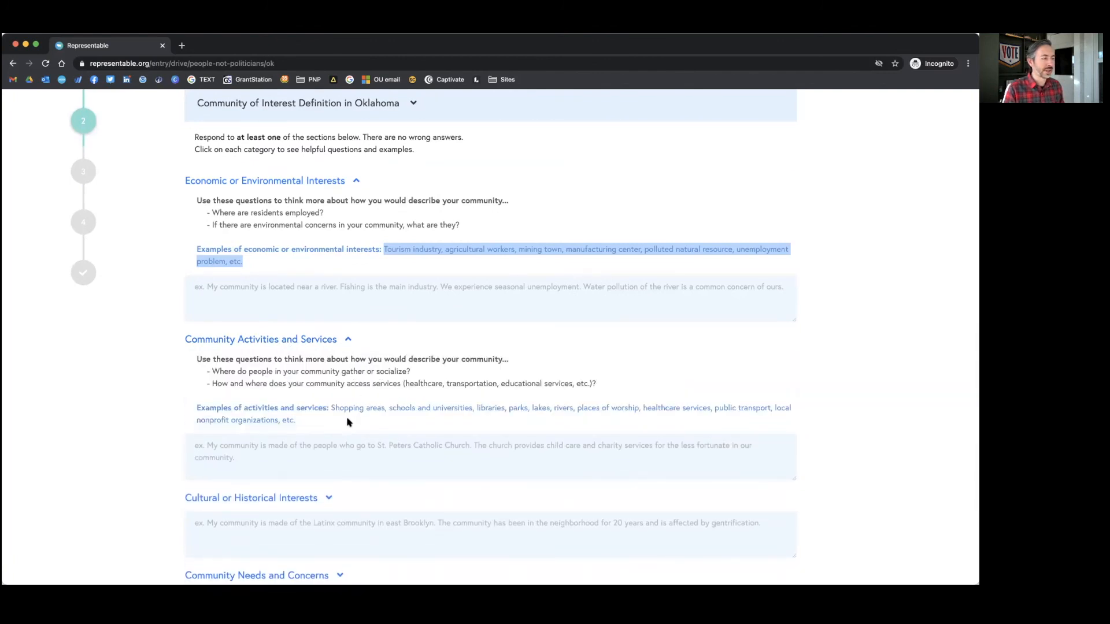
{"action": "scroll", "coordinate": [347, 419], "scroll_direction": "down", "scroll_amount": 1}
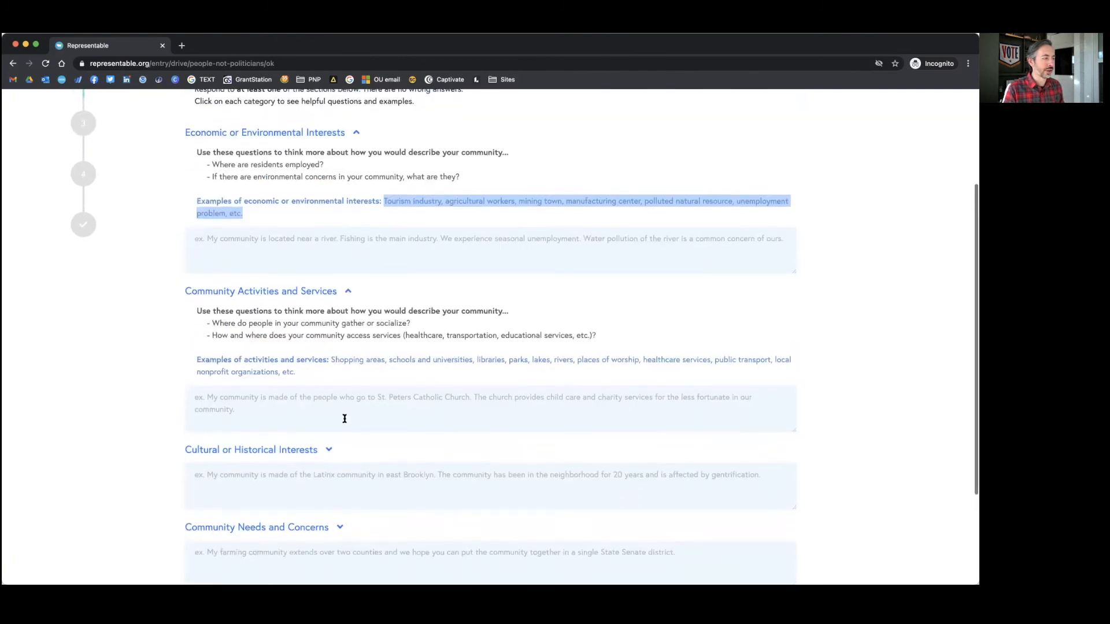
{"action": "left_click", "coordinate": [300, 448]}
{"action": "scroll", "coordinate": [368, 434], "scroll_direction": "down", "scroll_amount": 2}
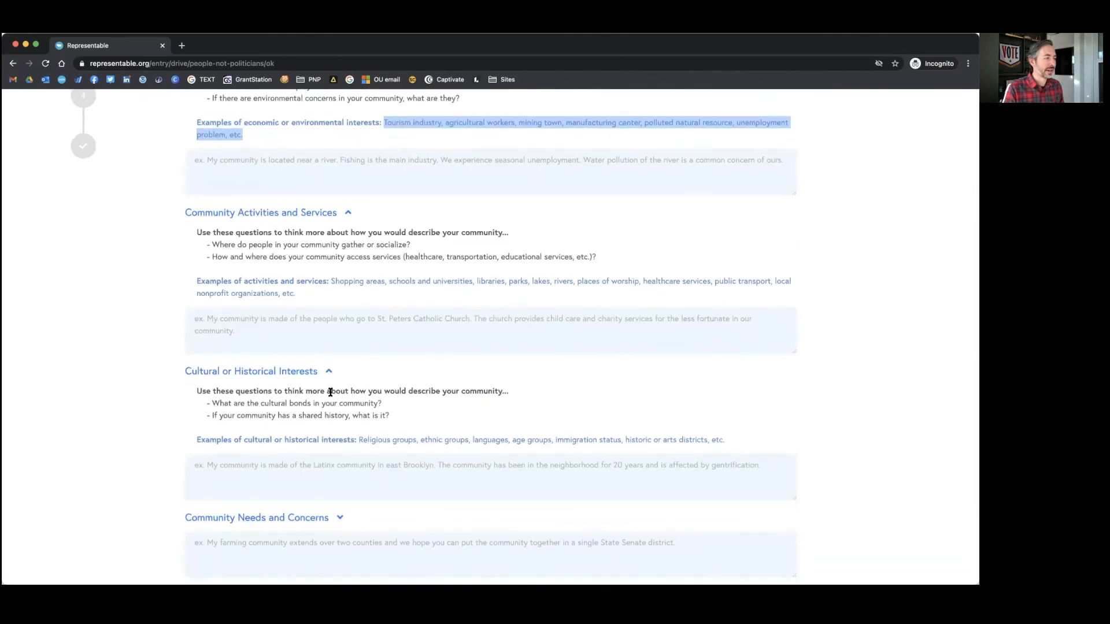
{"action": "scroll", "coordinate": [319, 418], "scroll_direction": "down", "scroll_amount": 1}
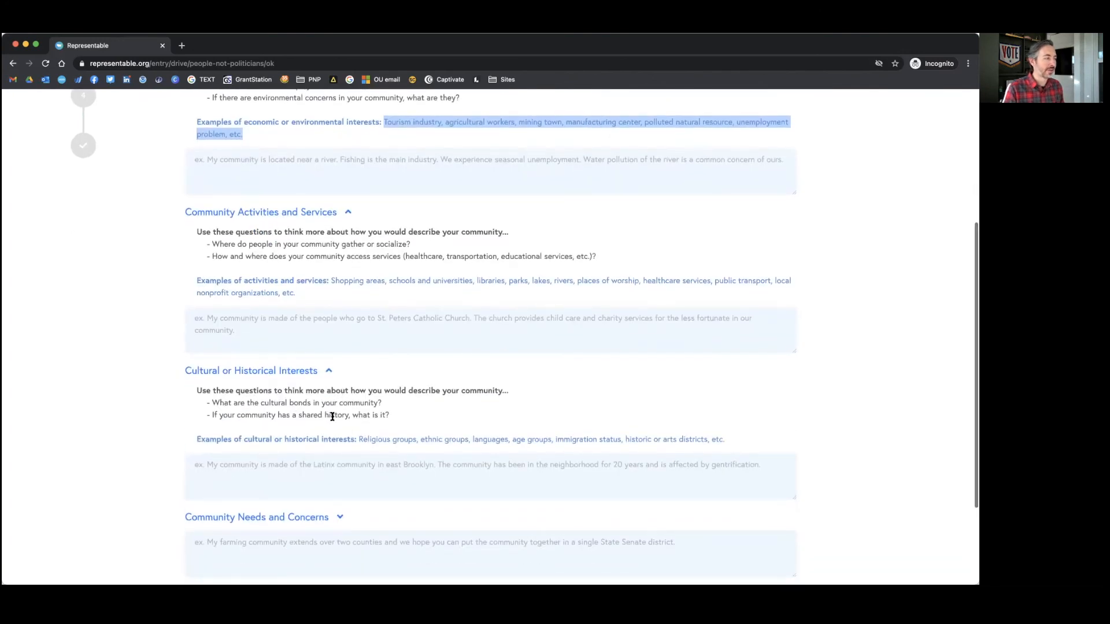
{"action": "scroll", "coordinate": [350, 433], "scroll_direction": "down", "scroll_amount": 2}
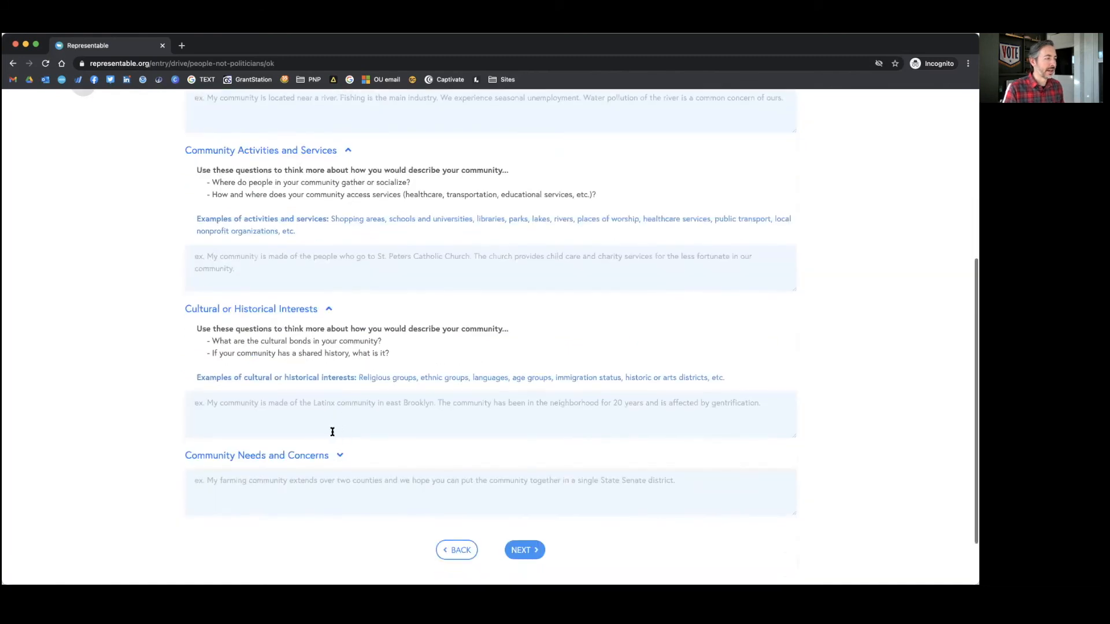
Step: Expand the Community Needs and Concerns guidance and review the activities examples
{"action": "left_click", "coordinate": [320, 456]}
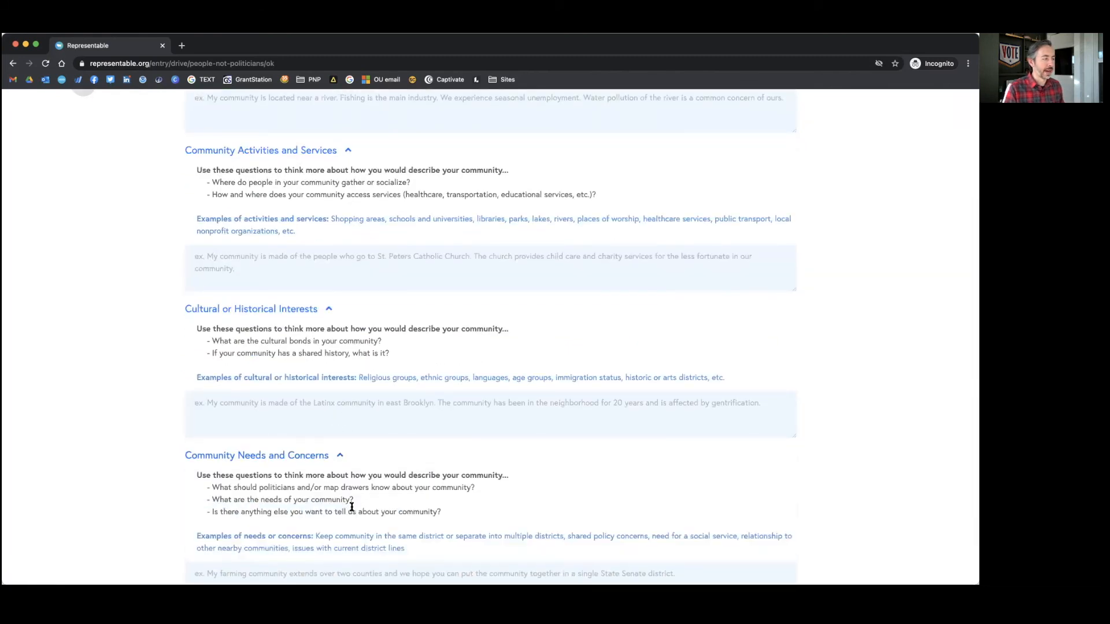
{"action": "scroll", "coordinate": [319, 458], "scroll_direction": "down", "scroll_amount": 2}
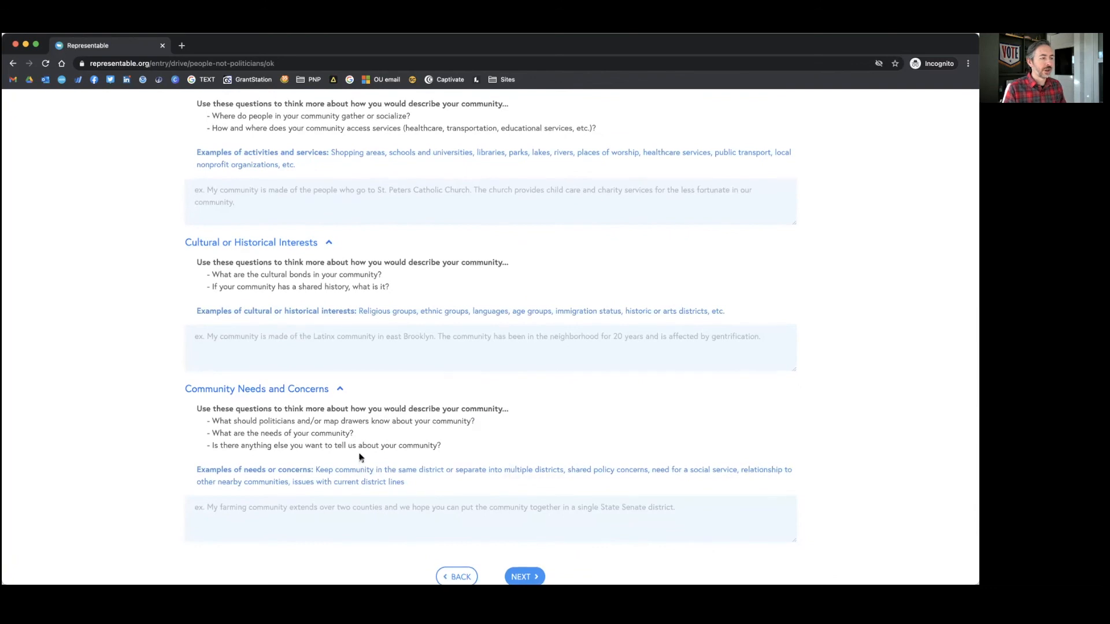
{"action": "scroll", "coordinate": [359, 458], "scroll_direction": "up", "scroll_amount": 2}
{"action": "scroll", "coordinate": [360, 458], "scroll_direction": "up", "scroll_amount": 3}
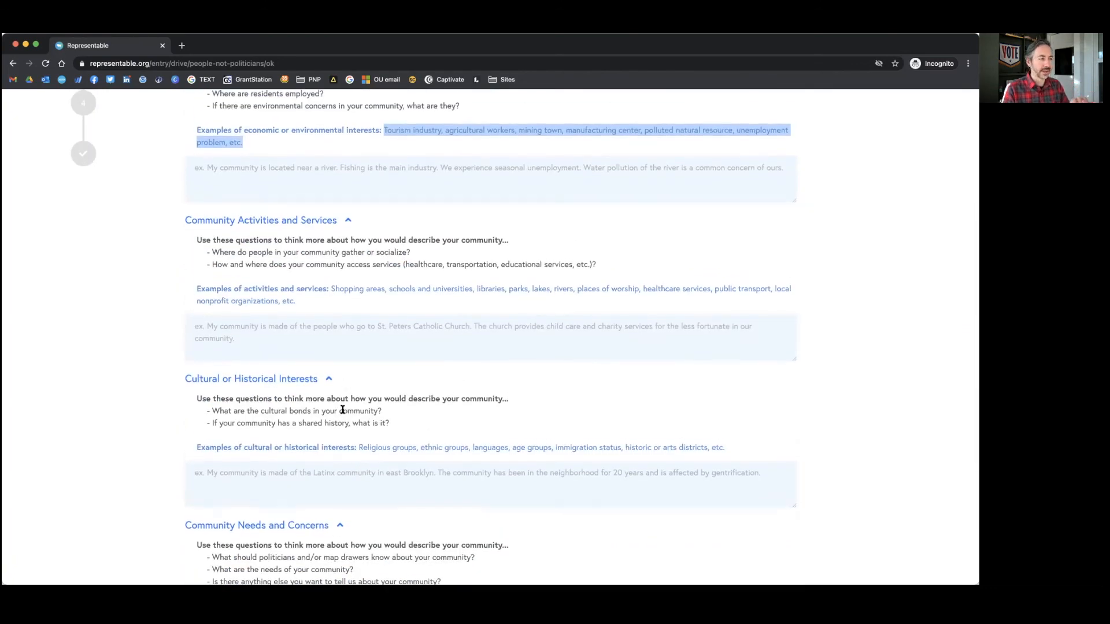
{"action": "scroll", "coordinate": [343, 412], "scroll_direction": "down", "scroll_amount": 2}
{"action": "scroll", "coordinate": [344, 412], "scroll_direction": "up", "scroll_amount": 2}
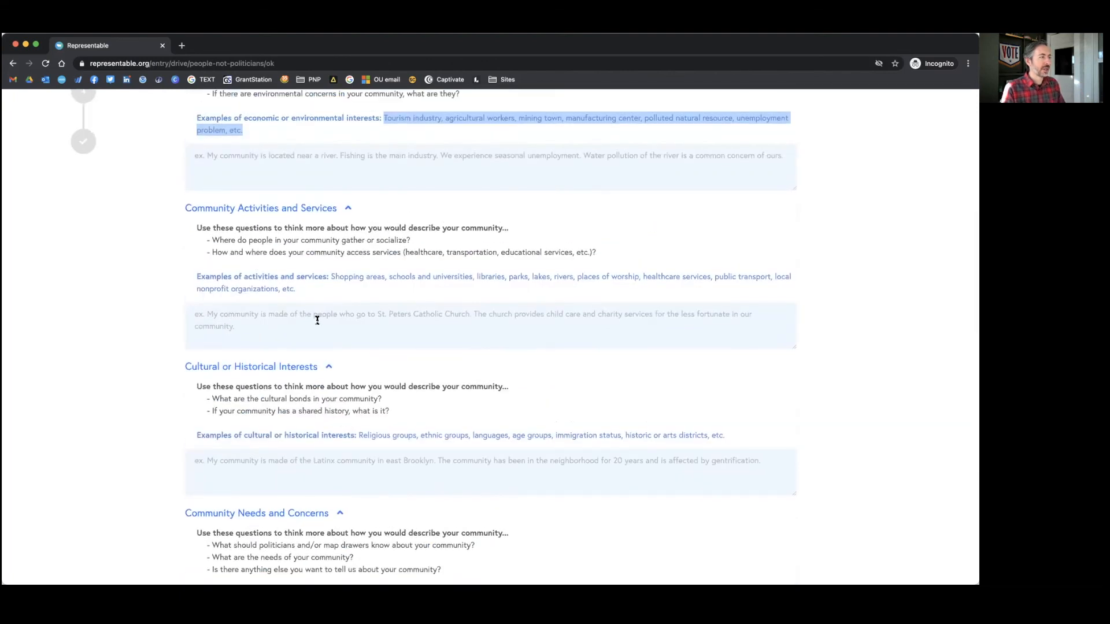
{"action": "left_click_drag", "start_coordinate": [389, 276], "coordinate": [467, 278]}
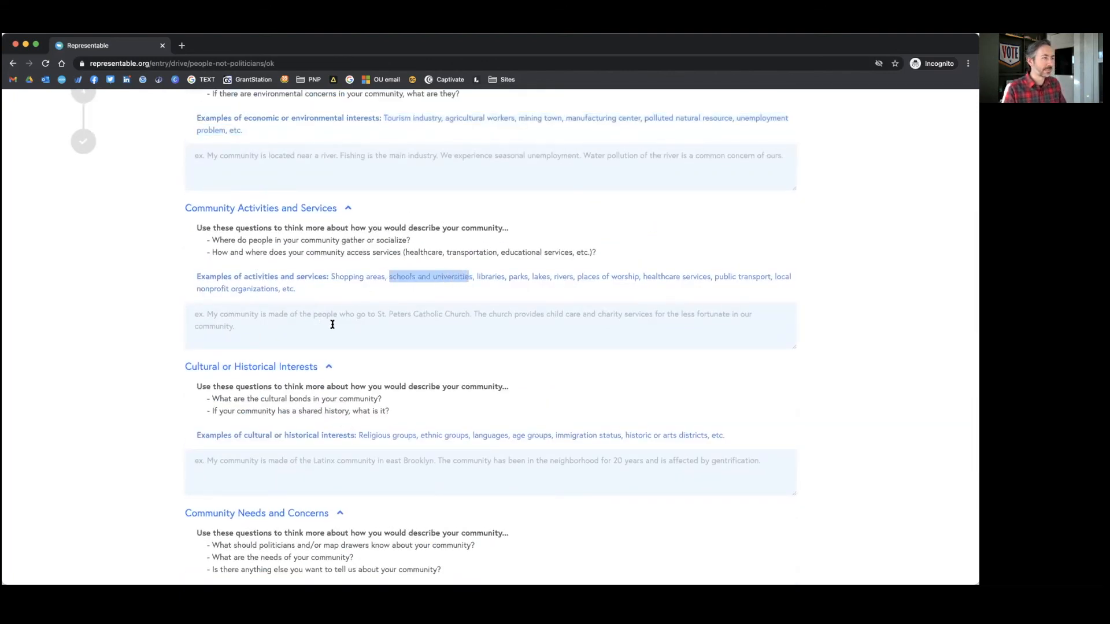
Step: Answer Community Activities and Services with 'My community is the neighborhoods adjacent to Cleveland Elementary School in Oklahoma City.'
{"action": "left_click", "coordinate": [332, 325]}
{"action": "type", "text": "My co"}
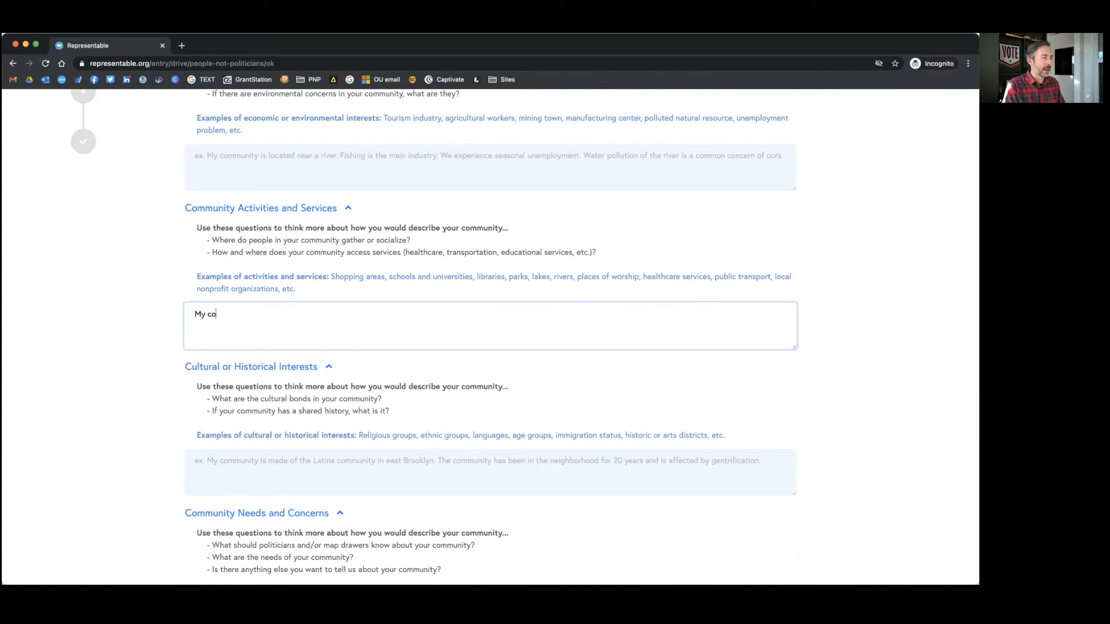
{"action": "type", "text": "mmunity"}
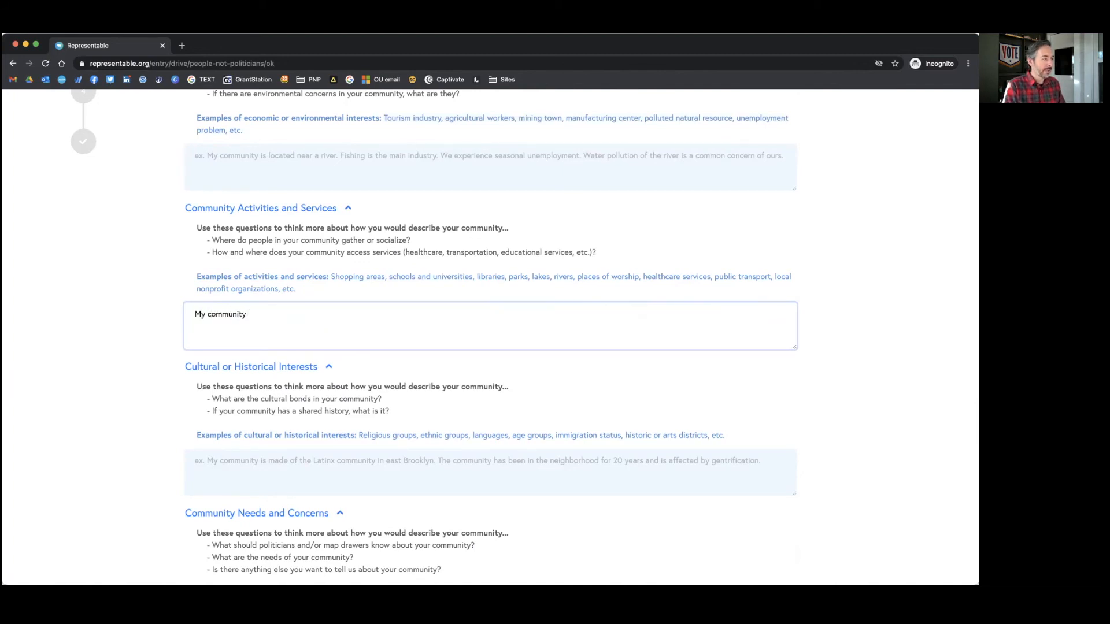
{"action": "type", "text": " is the neighbor"}
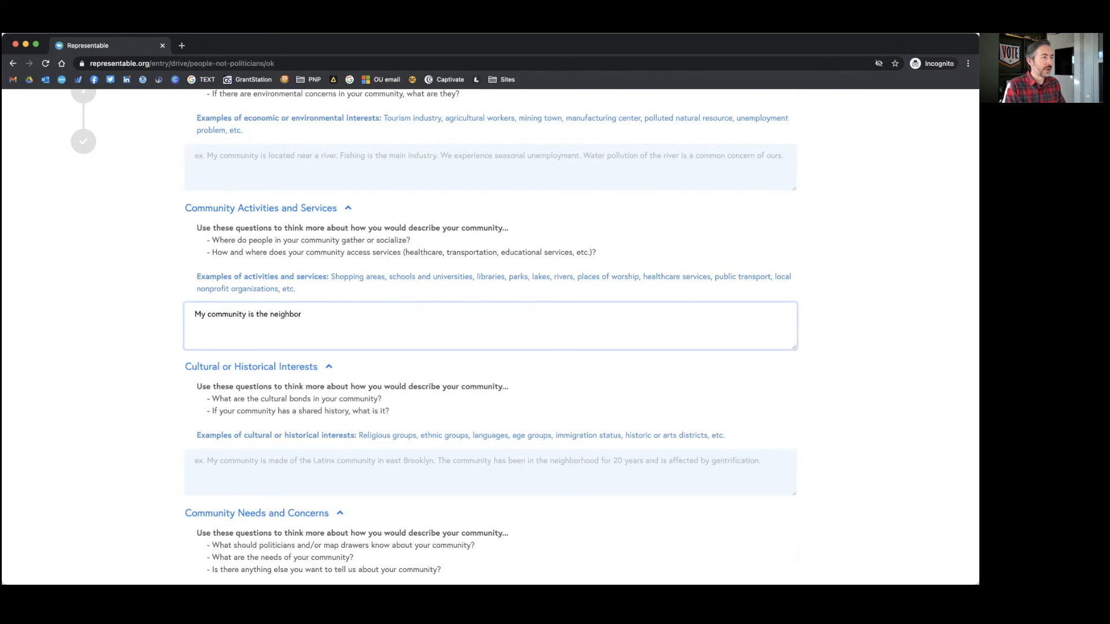
{"action": "type", "text": "hoods adjacent to Clev"}
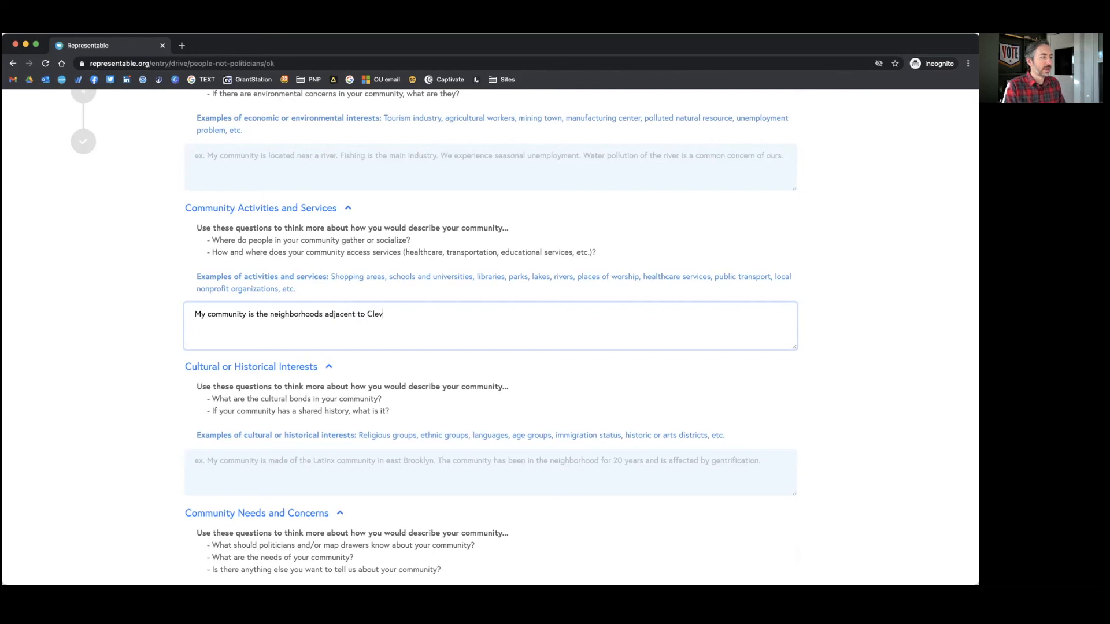
{"action": "type", "text": "eland Elementary School in Oklahoma City."}
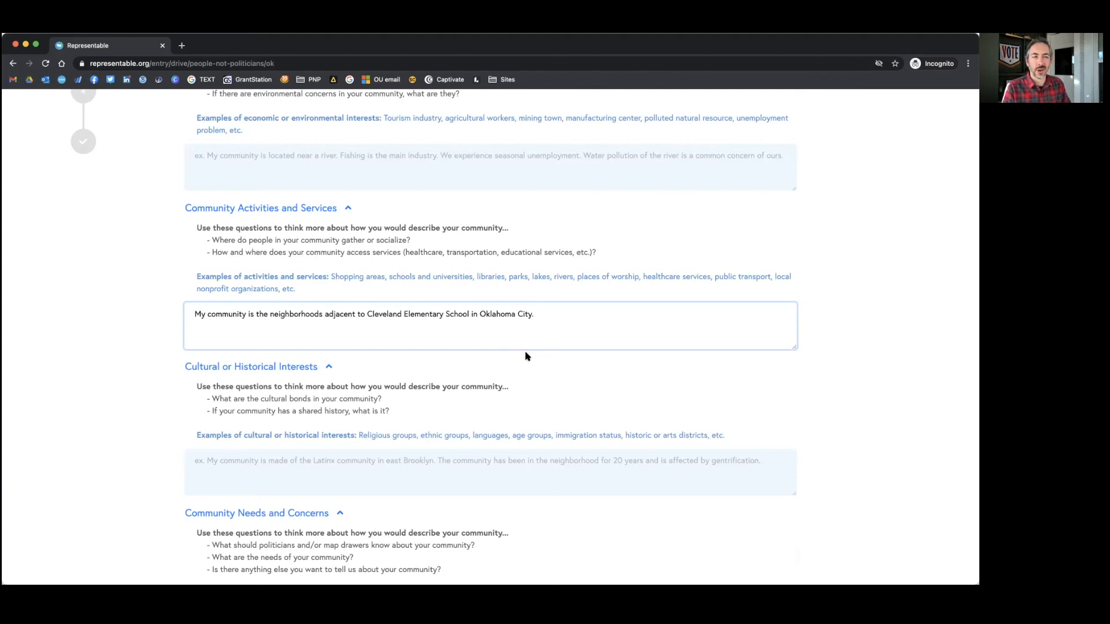
{"action": "scroll", "coordinate": [519, 371], "scroll_direction": "down", "scroll_amount": 5}
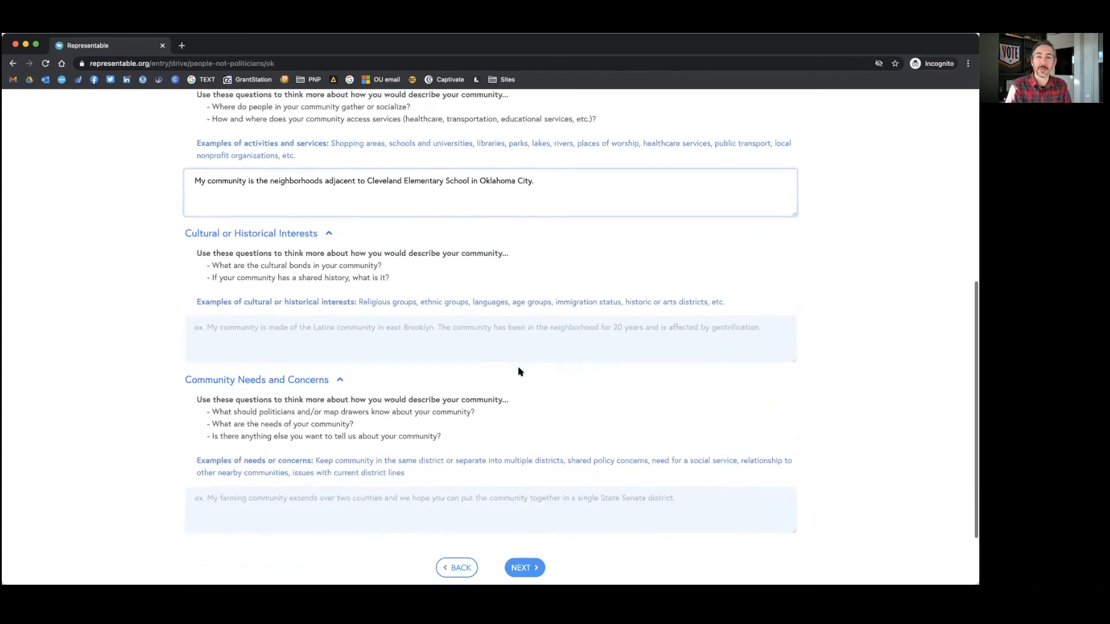
{"action": "scroll", "coordinate": [519, 372], "scroll_direction": "down", "scroll_amount": 2}
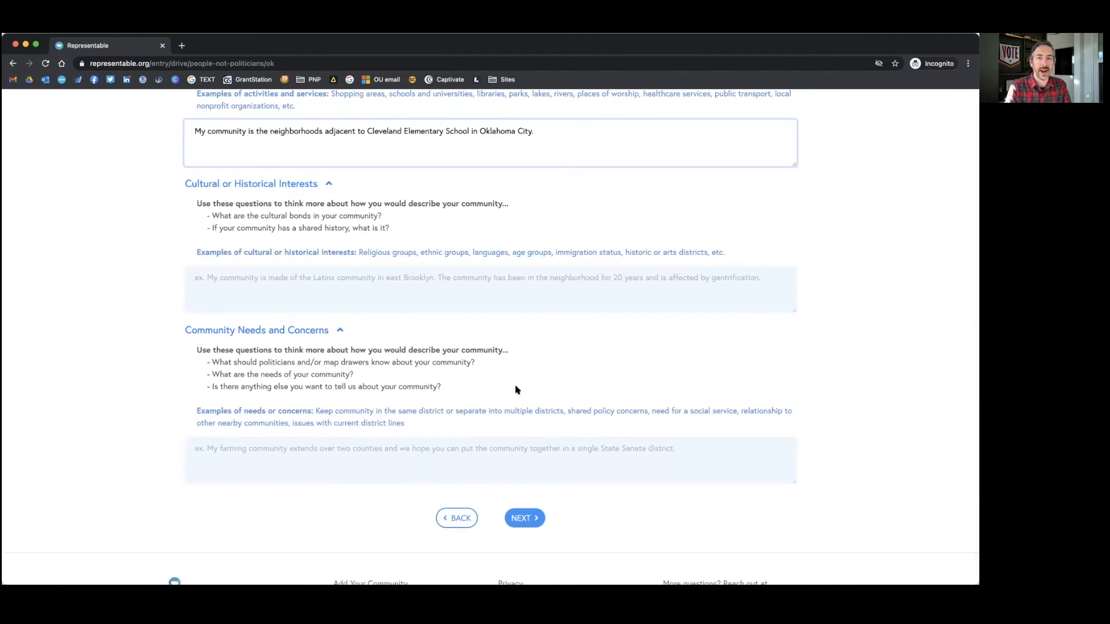
{"action": "scroll", "coordinate": [515, 387], "scroll_direction": "down", "scroll_amount": 1}
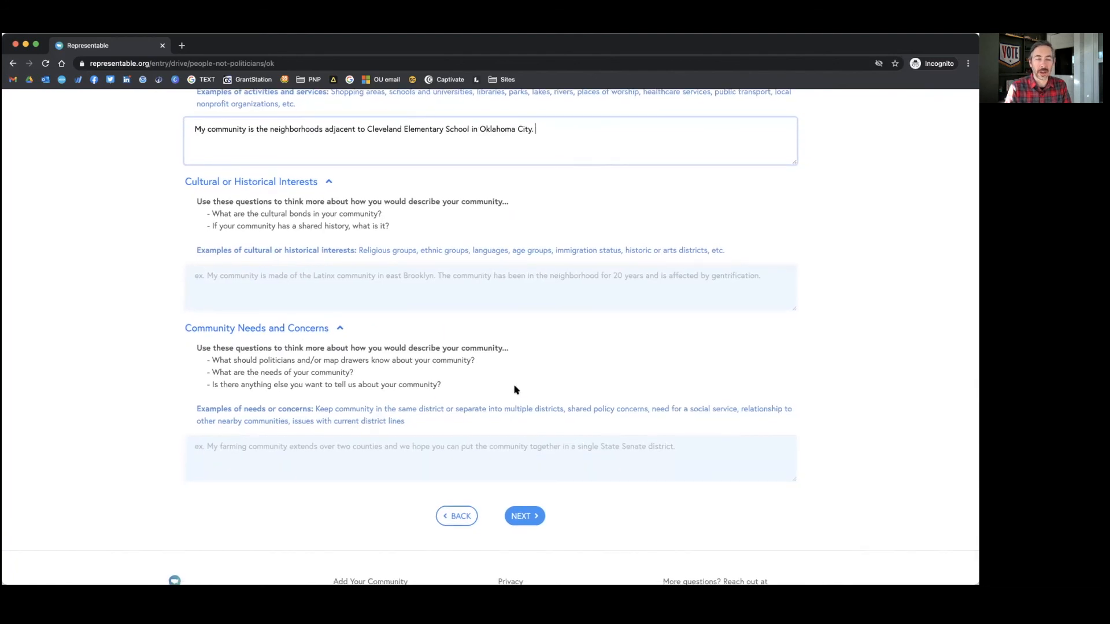
Step: Submit the description, name the community 'Cleveland / Venice', and continue to the map
{"action": "left_click", "coordinate": [519, 516]}
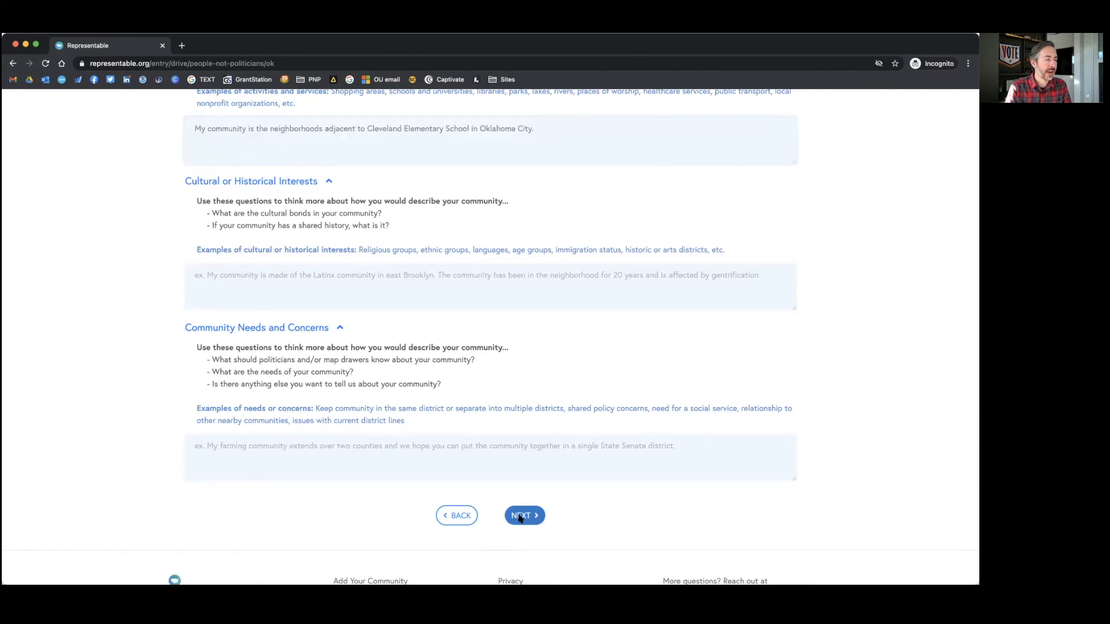
{"action": "left_click", "coordinate": [415, 310]}
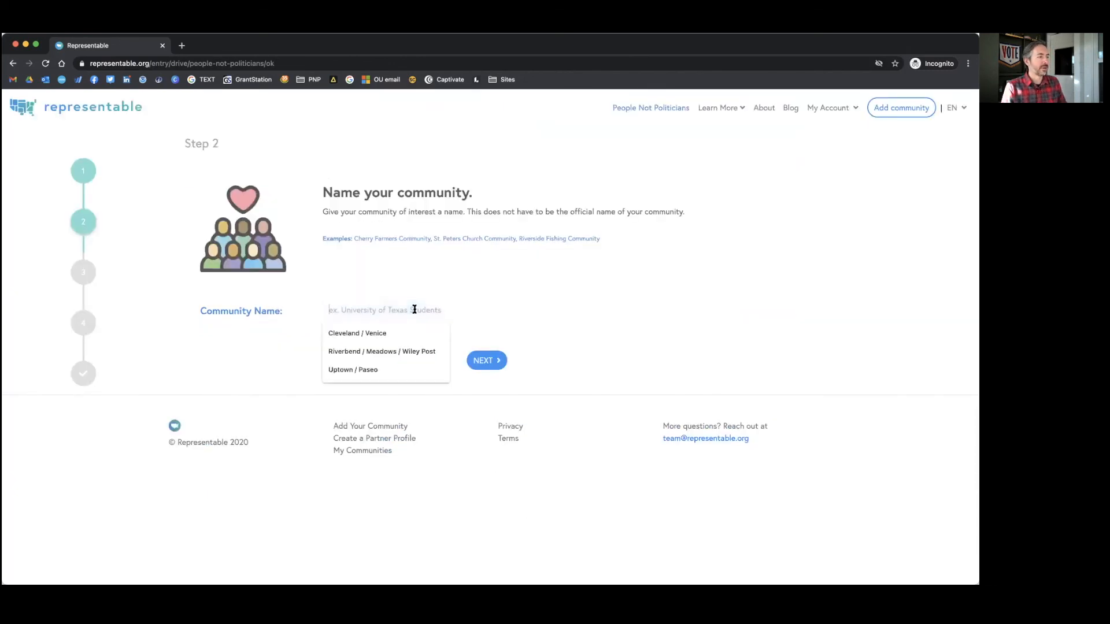
{"action": "left_click", "coordinate": [371, 332]}
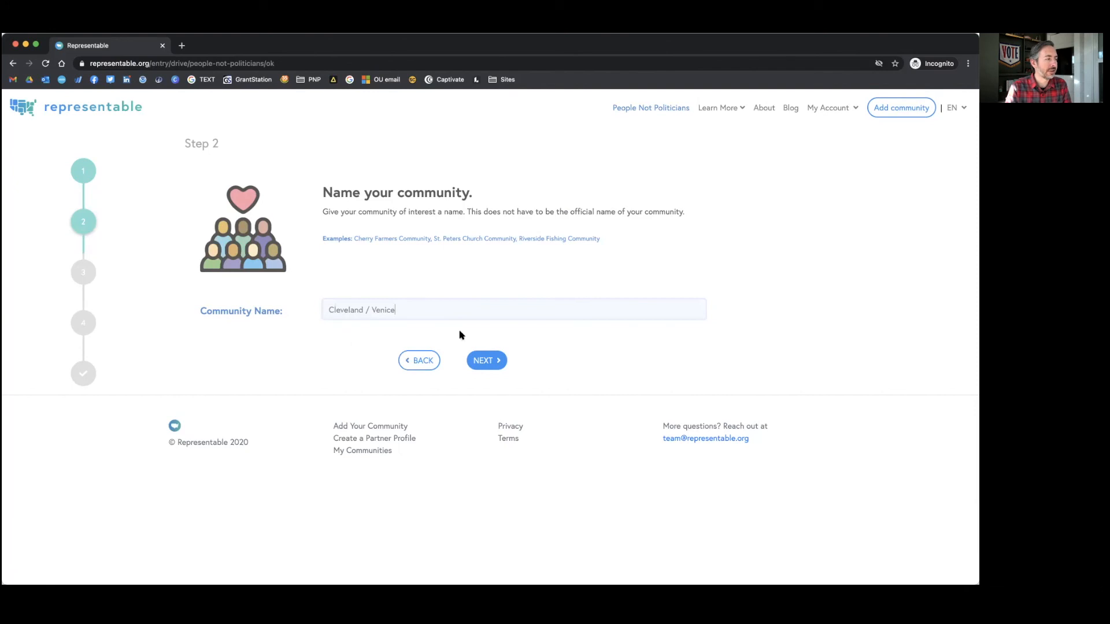
{"action": "left_click", "coordinate": [493, 367]}
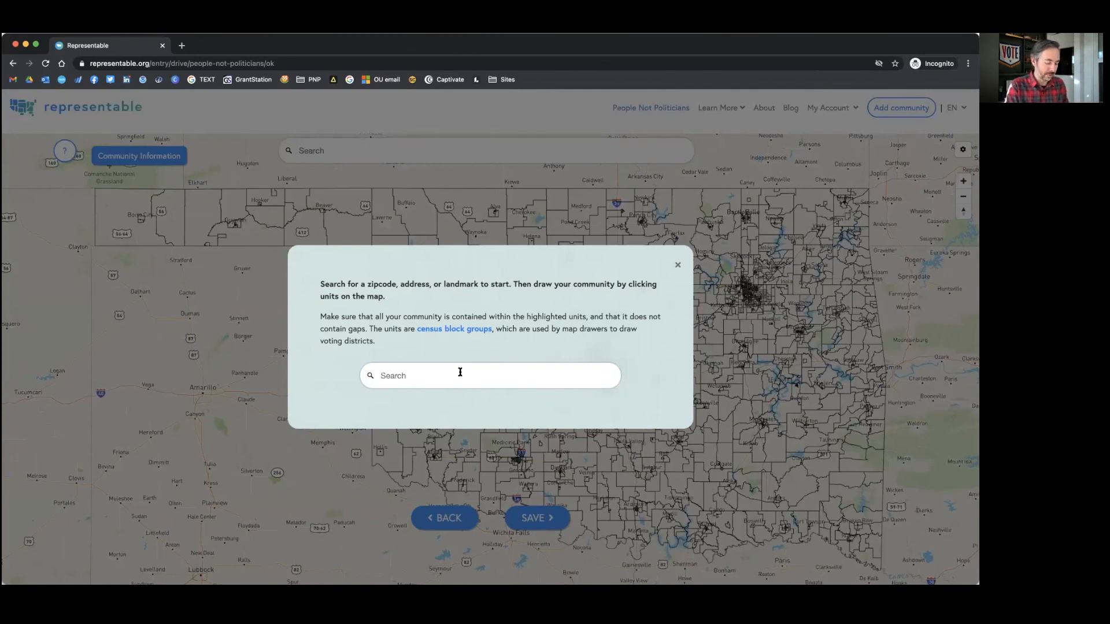
Step: Search the map for zip code 73102 and frame the NW 23rd St / N May Ave area
{"action": "left_click", "coordinate": [460, 374]}
{"action": "type", "text": "73102"}
{"action": "key", "text": "Return"}
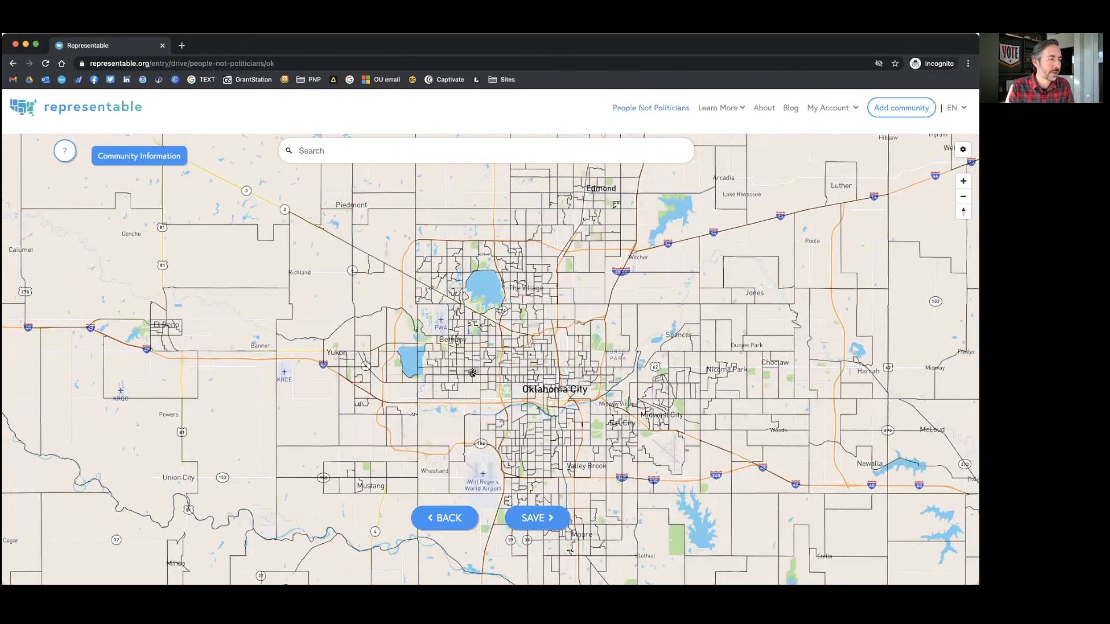
{"action": "scroll", "coordinate": [481, 347], "scroll_direction": "up", "scroll_amount": 5}
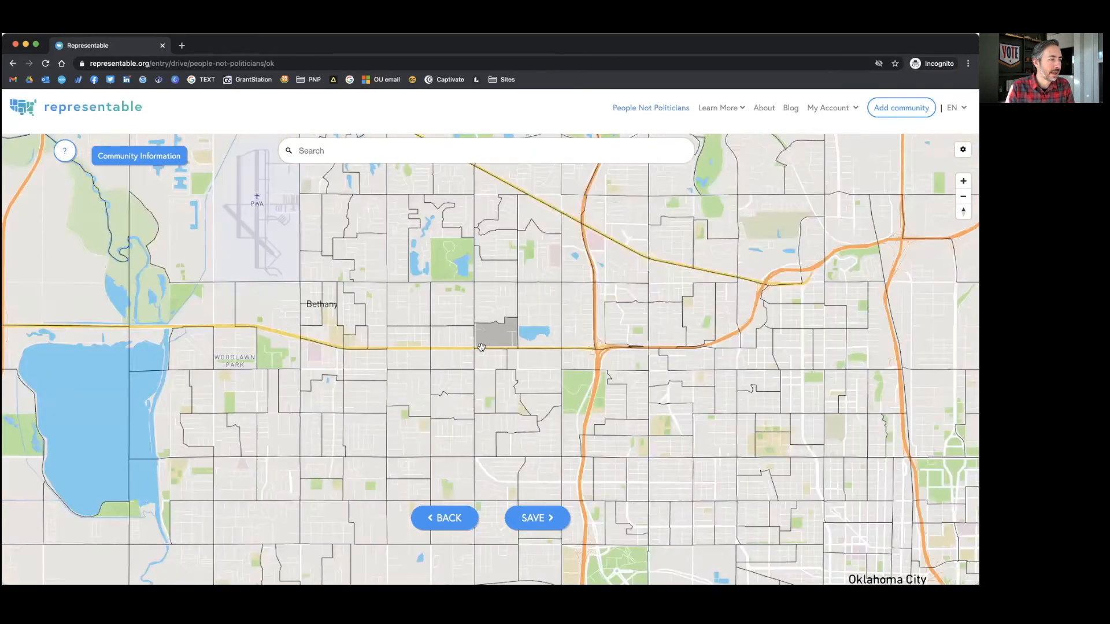
{"action": "scroll", "coordinate": [481, 347], "scroll_direction": "up", "scroll_amount": 3}
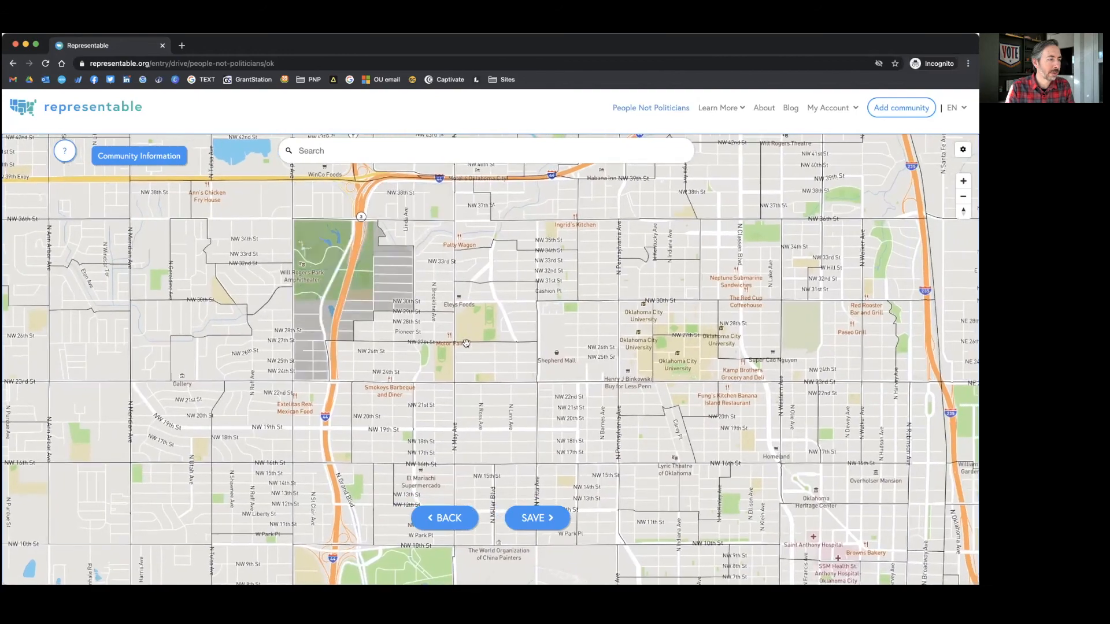
{"action": "mouse_move", "coordinate": [471, 351]}
{"action": "left_mouse_down"}
{"action": "mouse_move", "coordinate": [426, 293]}
{"action": "mouse_move", "coordinate": [448, 277]}
{"action": "mouse_move", "coordinate": [447, 359]}
{"action": "left_mouse_up"}
{"action": "scroll", "coordinate": [445, 345], "scroll_direction": "up", "scroll_amount": 1}
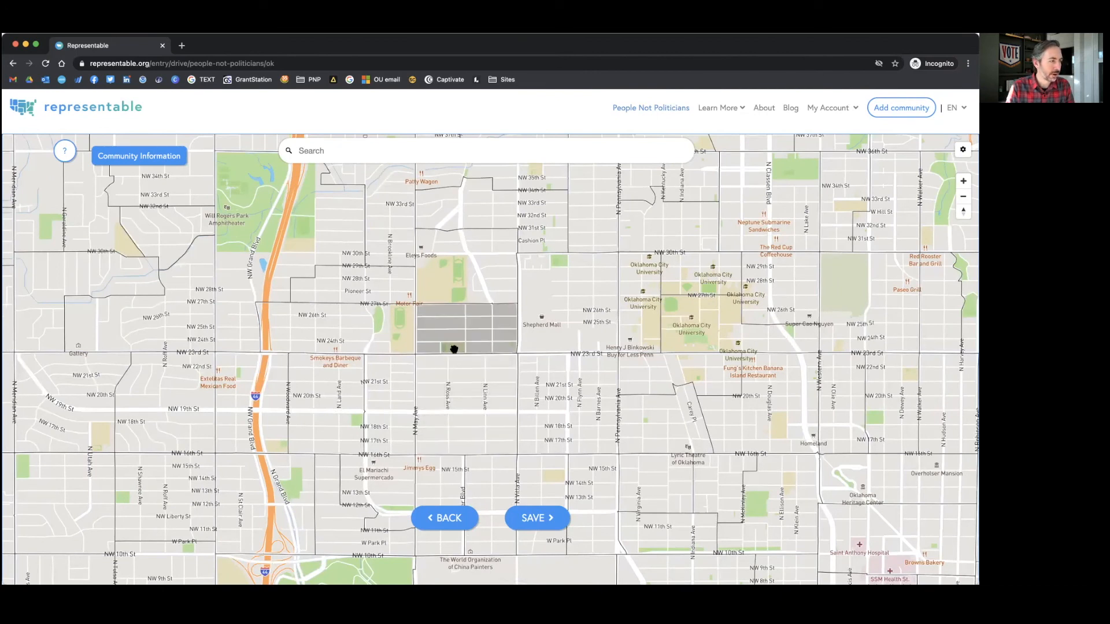
{"action": "left_click_drag", "start_coordinate": [465, 336], "coordinate": [468, 371]}
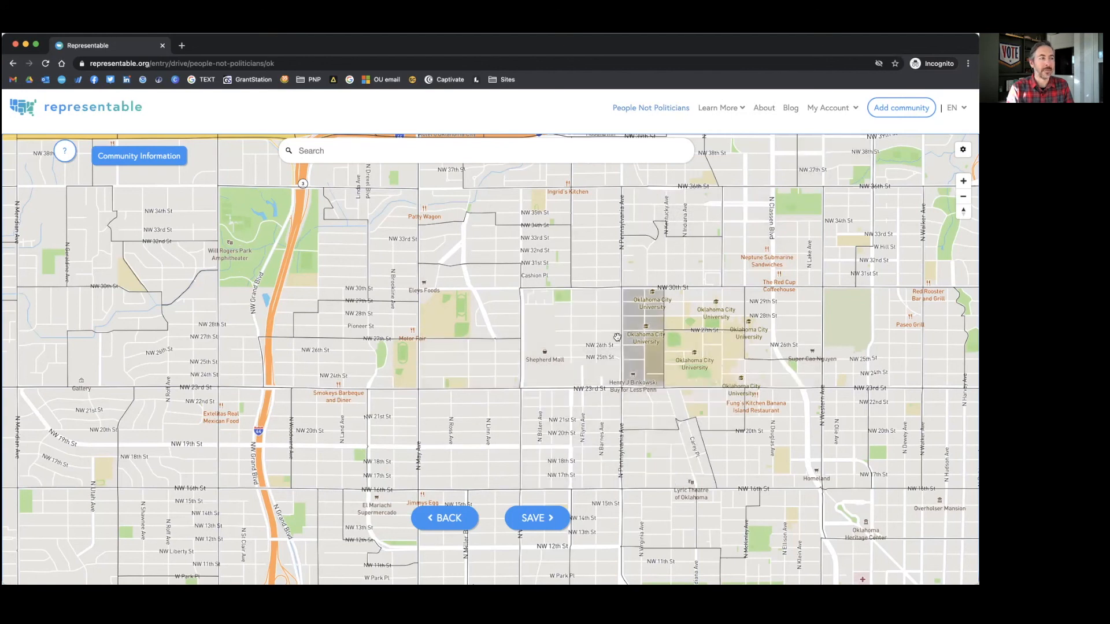
Step: Select two block groups, then use the Eraser to remove the upper one
{"action": "left_click", "coordinate": [476, 363]}
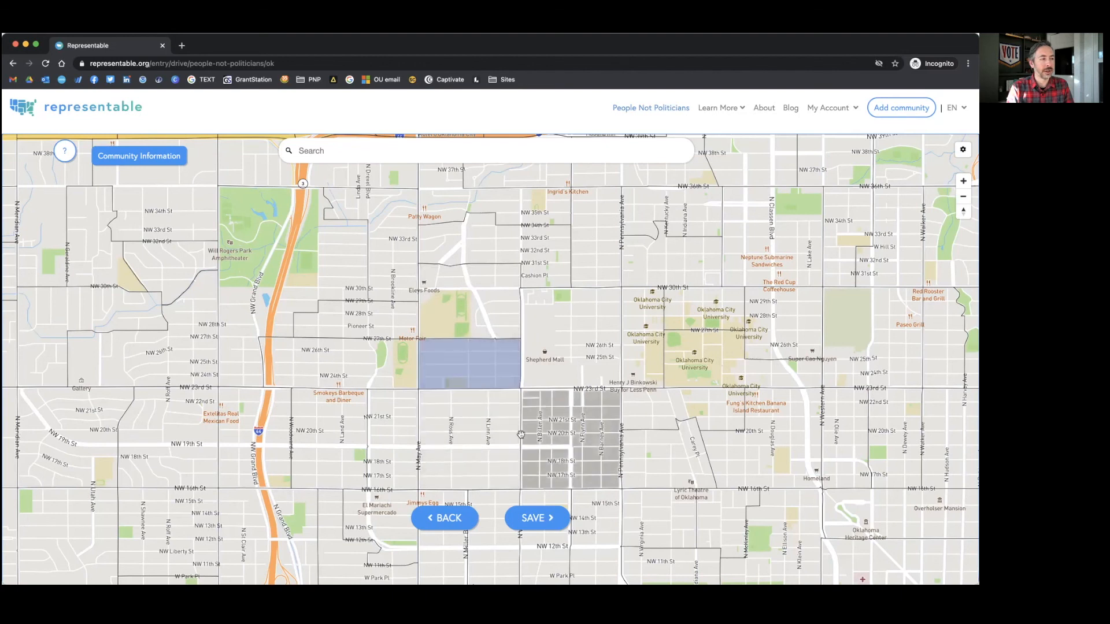
{"action": "left_click", "coordinate": [455, 277]}
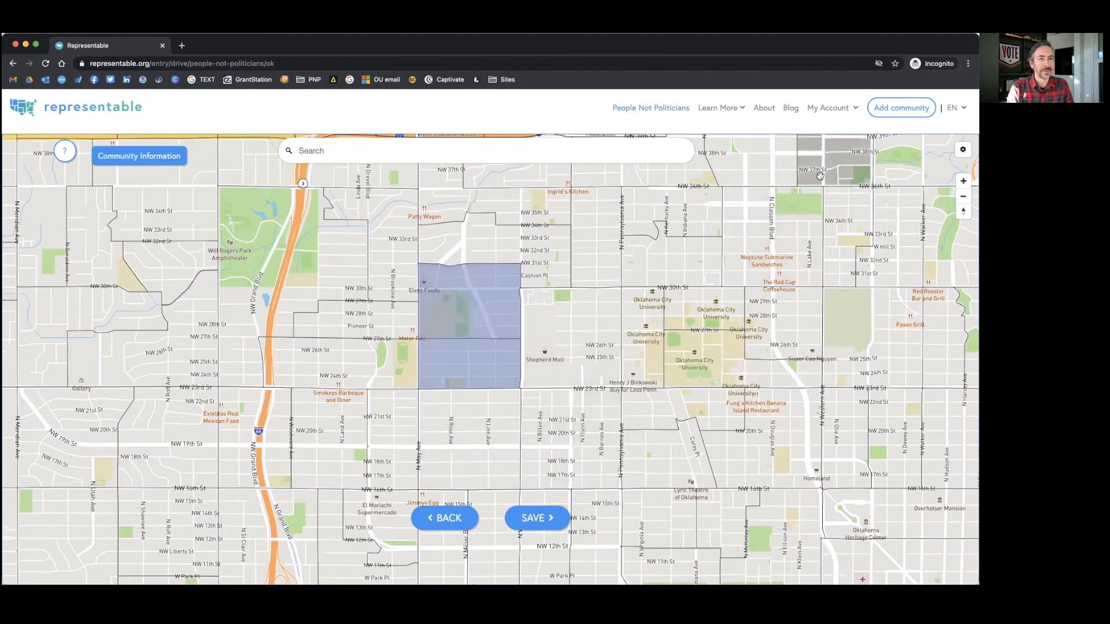
{"action": "left_click", "coordinate": [962, 151]}
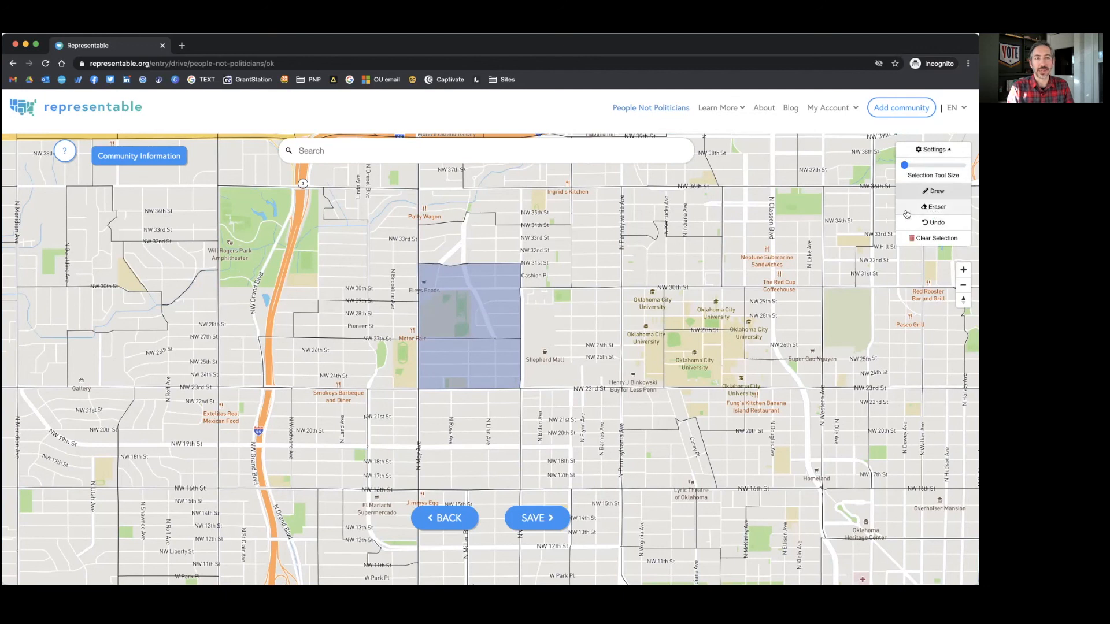
{"action": "left_click", "coordinate": [931, 208]}
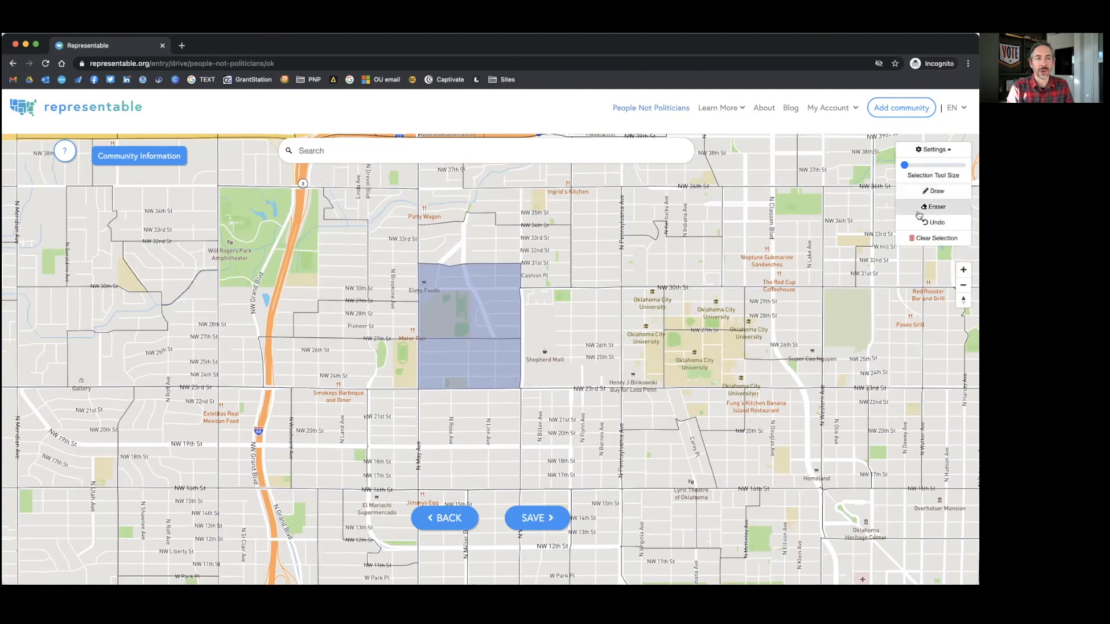
{"action": "left_click", "coordinate": [476, 297]}
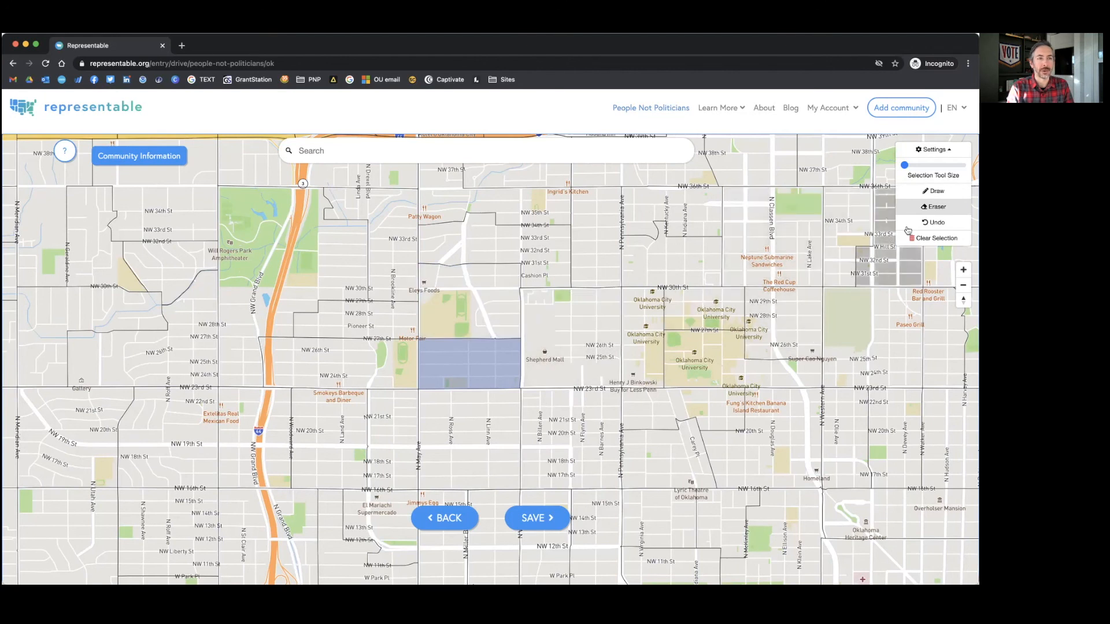
Step: Return to Draw, test the Selection Tool Size slider, and add the NW 31st–23rd St block groups
{"action": "left_click", "coordinate": [928, 193]}
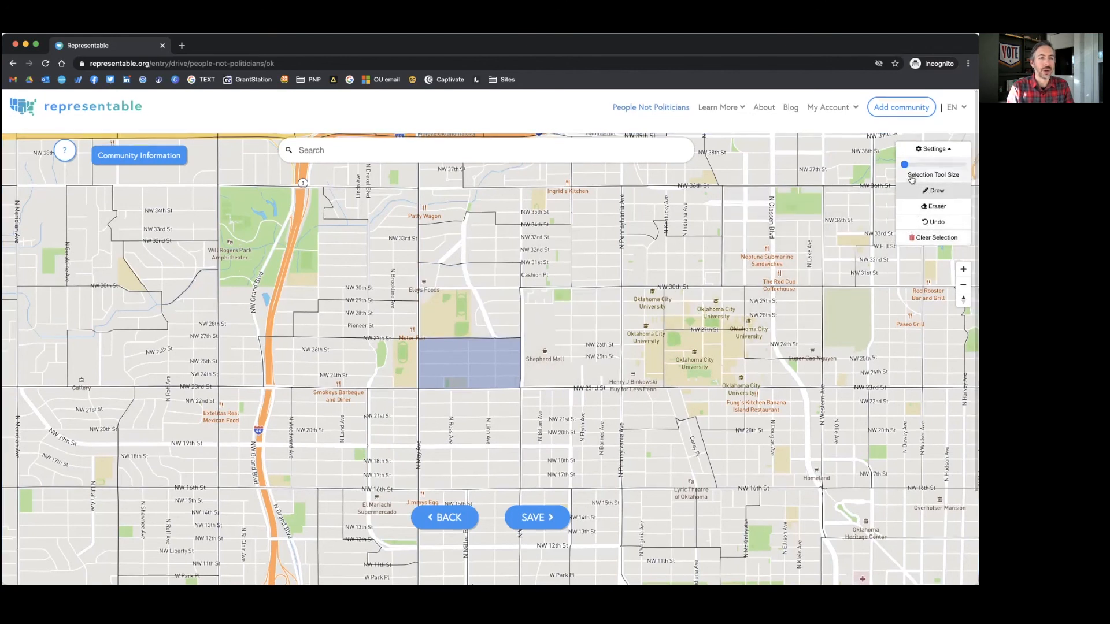
{"action": "left_click_drag", "start_coordinate": [906, 165], "coordinate": [961, 165]}
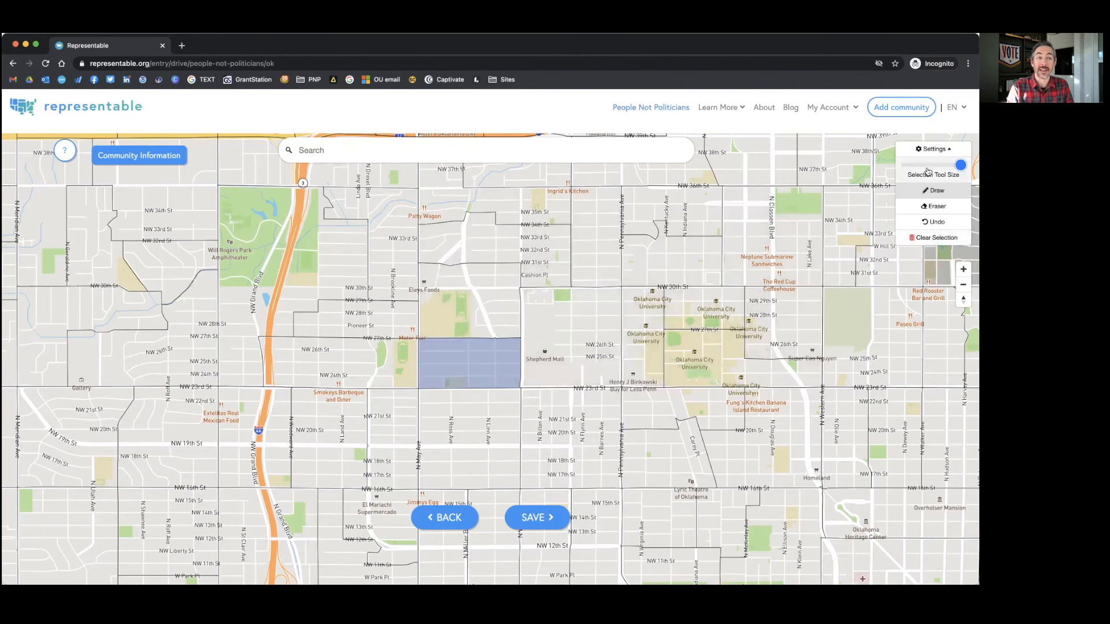
{"action": "left_click_drag", "start_coordinate": [959, 165], "coordinate": [903, 167]}
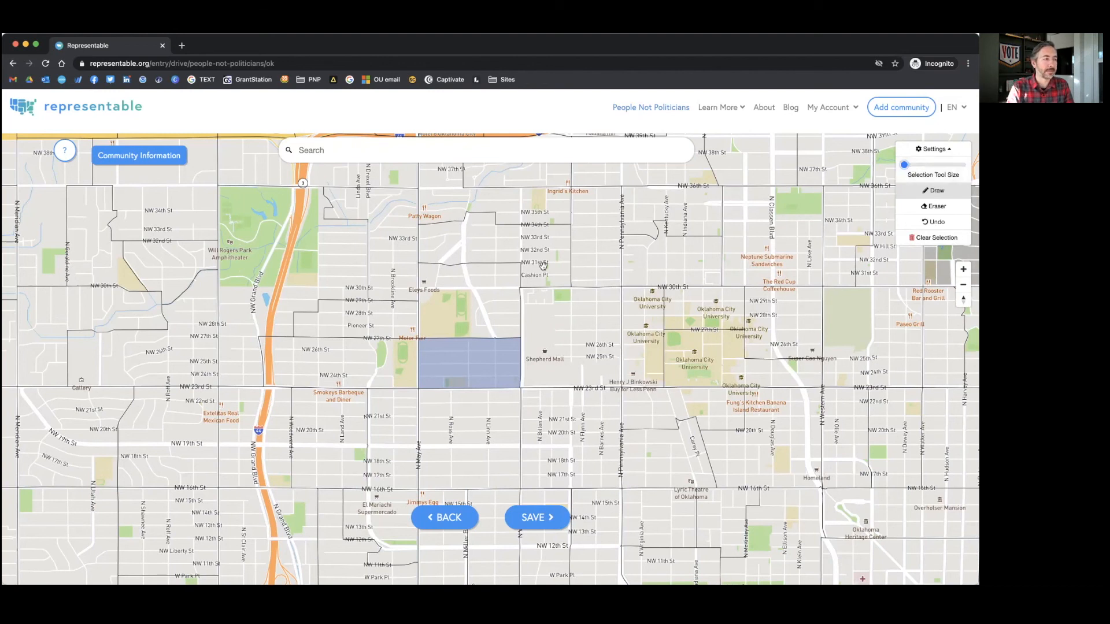
{"action": "left_click", "coordinate": [468, 316]}
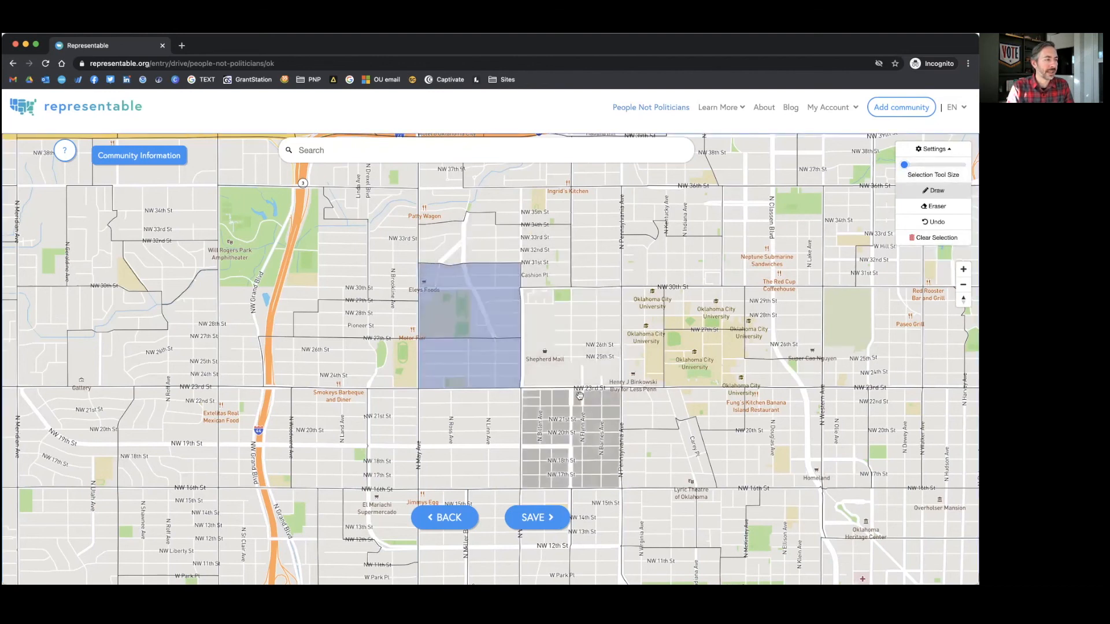
{"action": "left_click", "coordinate": [426, 361]}
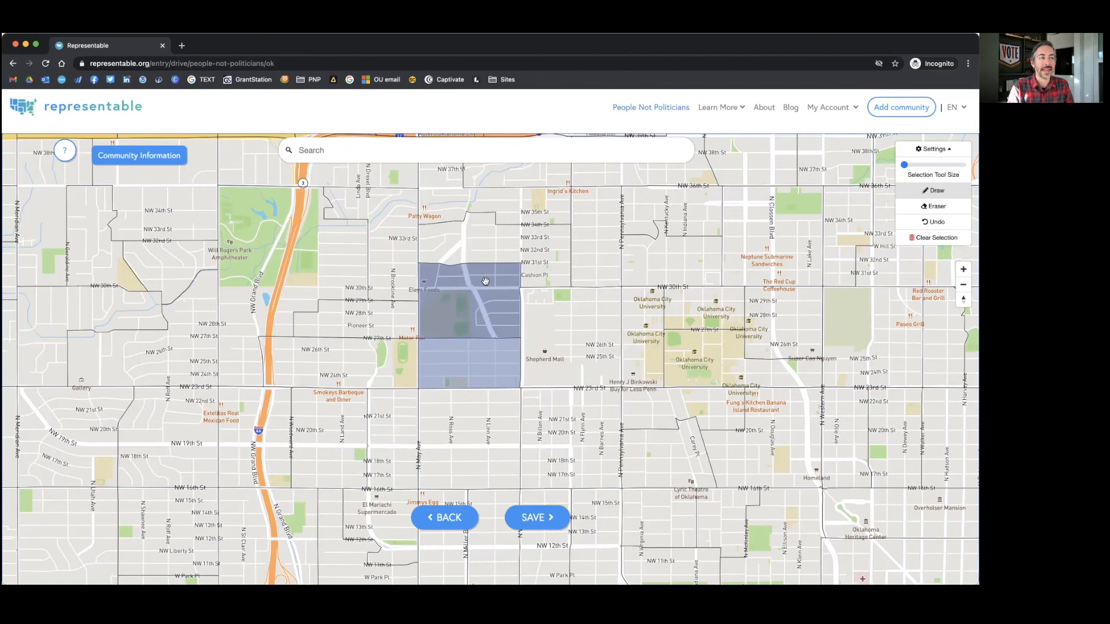
Step: Add the Cashion Pl block group north of the selection, reaching NW 35th St
{"action": "scroll", "coordinate": [486, 281], "scroll_direction": "down", "scroll_amount": 1}
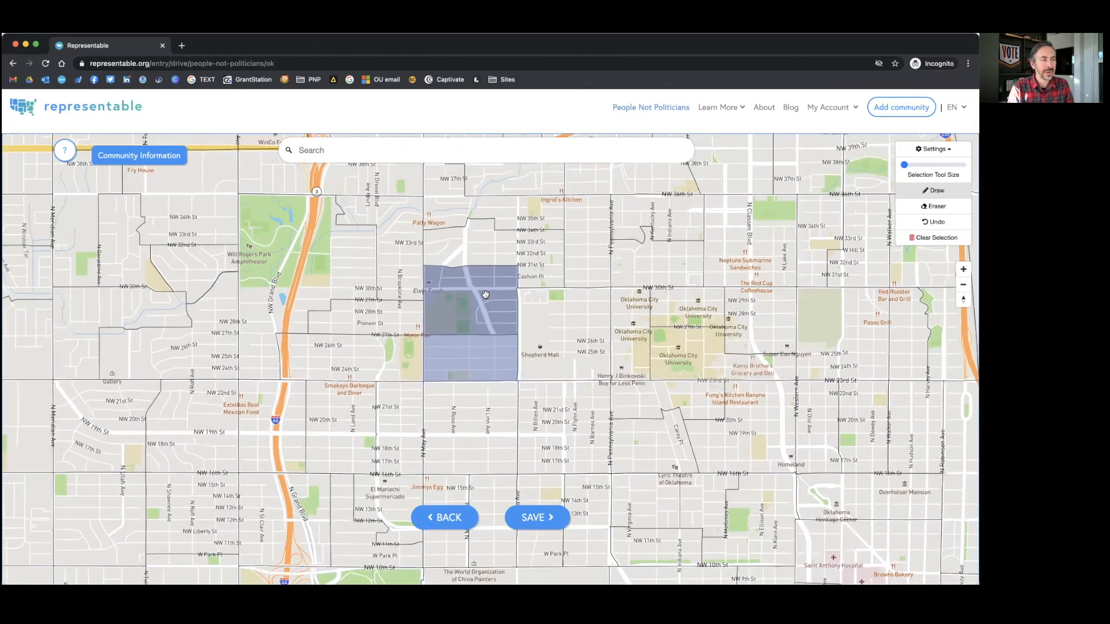
{"action": "left_click", "coordinate": [475, 251]}
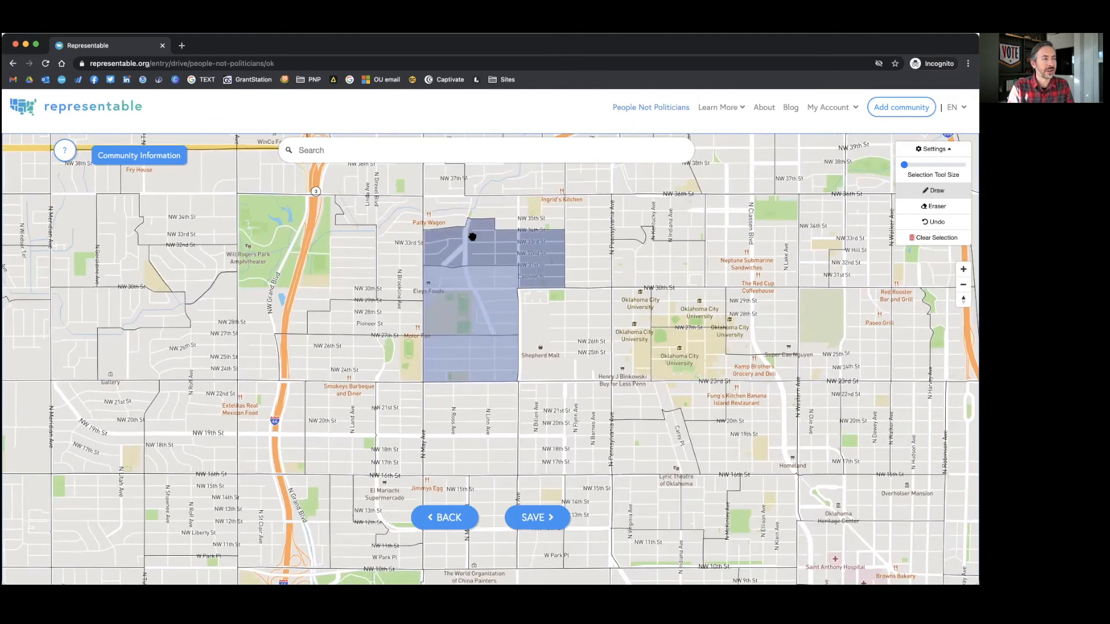
{"action": "scroll", "coordinate": [469, 241], "scroll_direction": "up", "scroll_amount": 1}
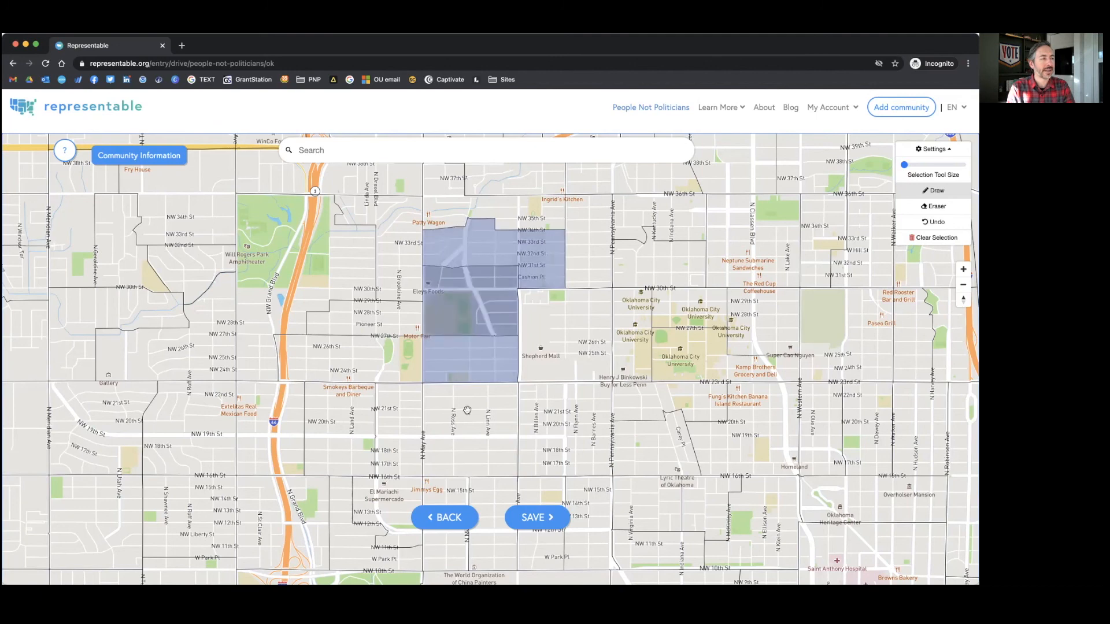
{"action": "scroll", "coordinate": [467, 413], "scroll_direction": "down", "scroll_amount": 1}
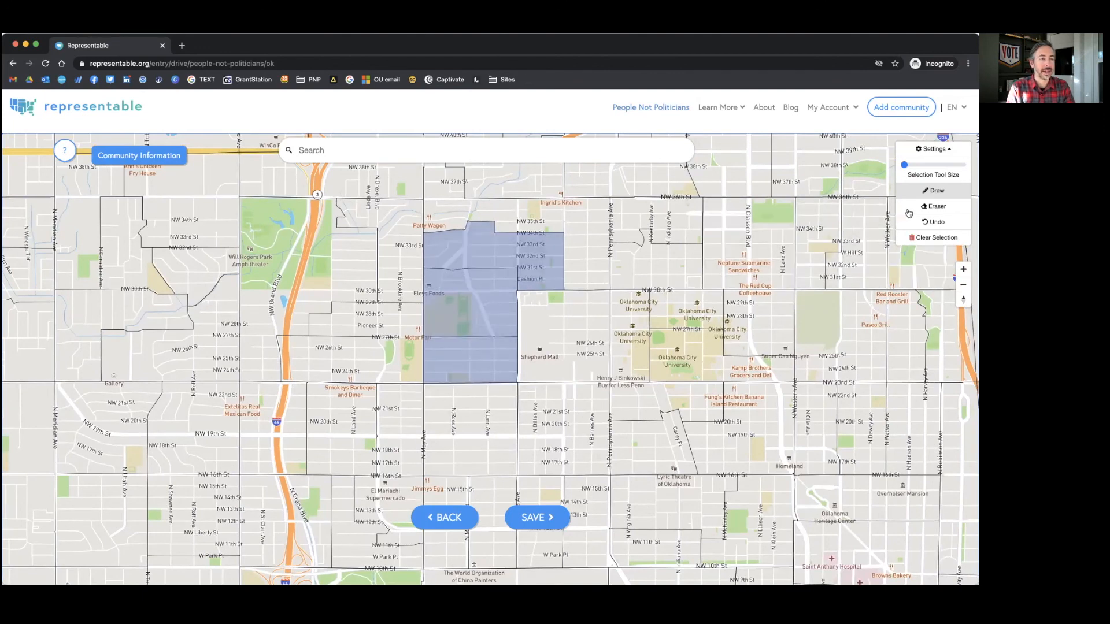
{"action": "scroll", "coordinate": [438, 335], "scroll_direction": "down", "scroll_amount": 1}
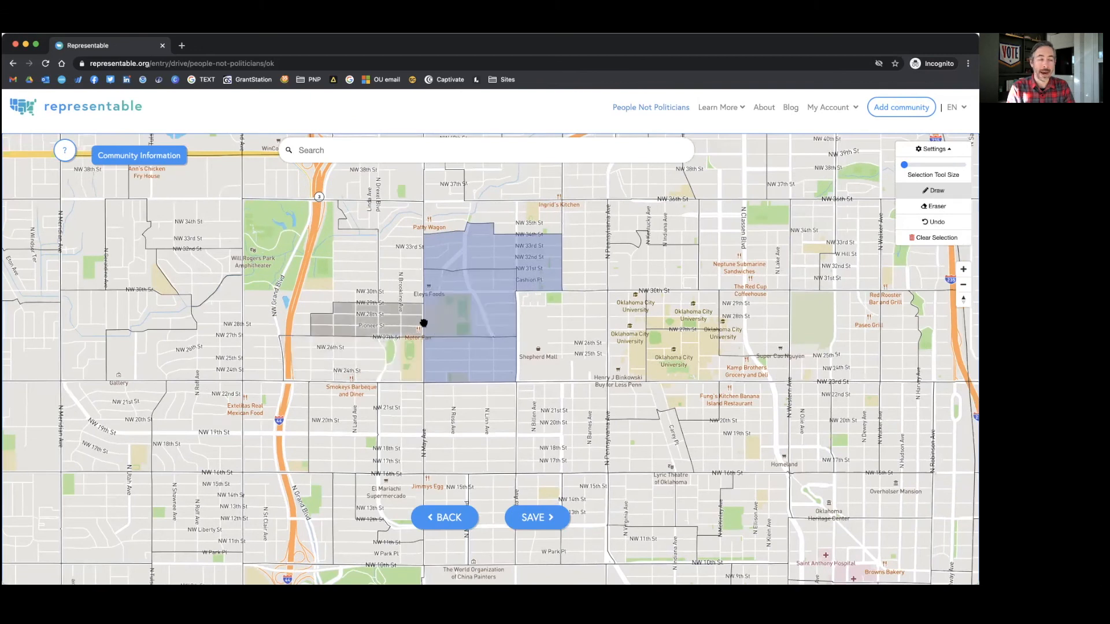
Step: Add the NW 26th–24th and NW 29th–Pioneer block groups and try the Shepherd Mall block
{"action": "left_click", "coordinate": [398, 351]}
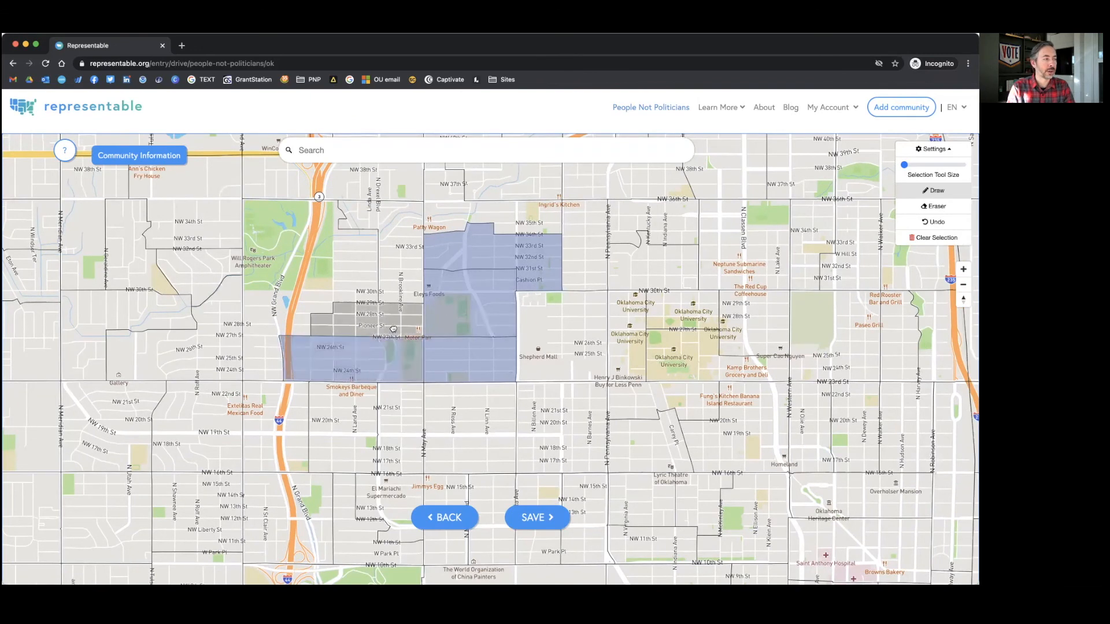
{"action": "left_click", "coordinate": [364, 315]}
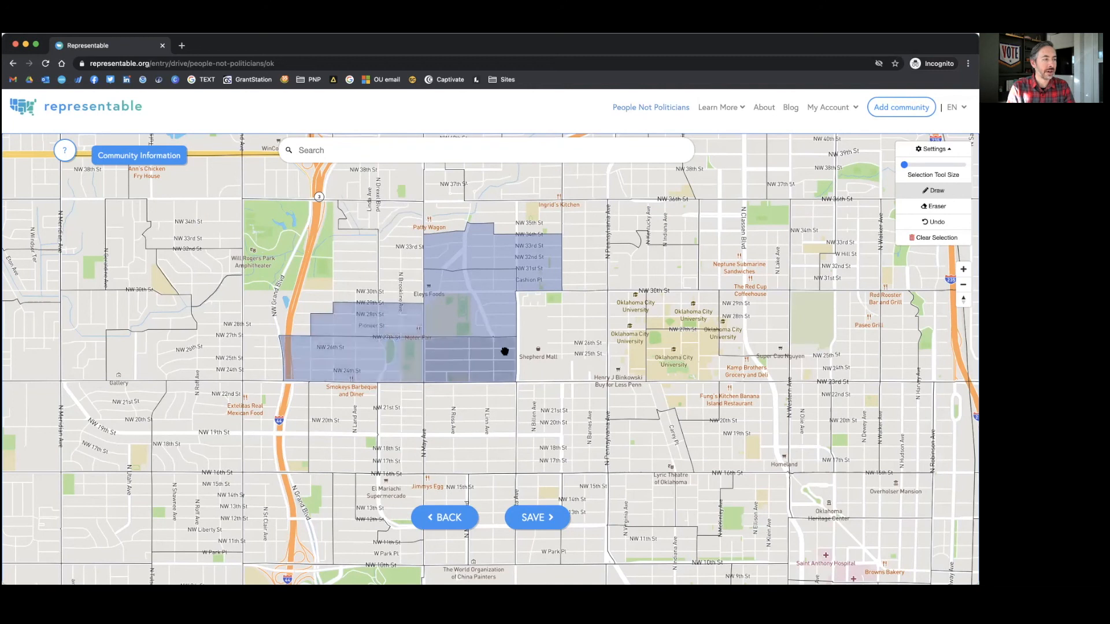
{"action": "left_click", "coordinate": [543, 340]}
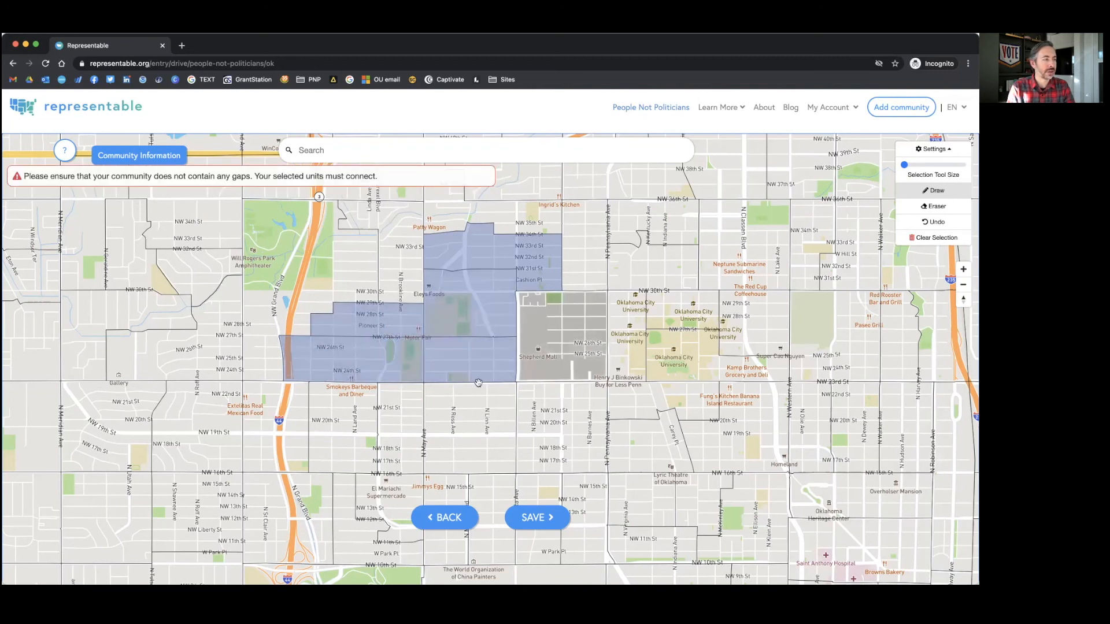
{"action": "left_click_drag", "start_coordinate": [399, 353], "coordinate": [400, 351]}
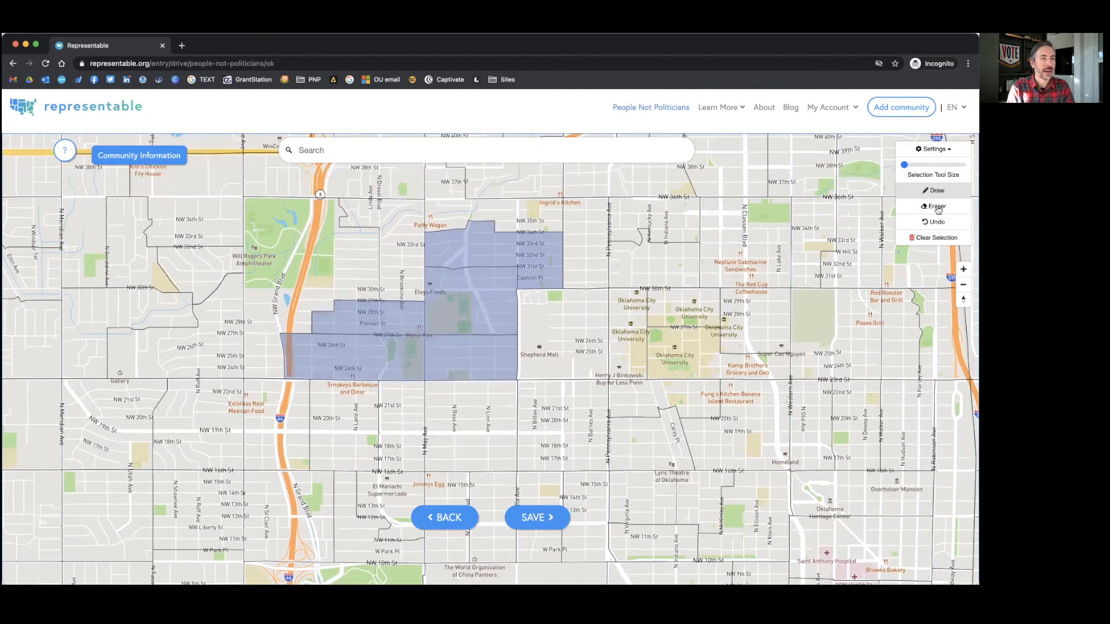
Step: Erase the blocks west of N May Ave and add the NW 30th–24th St blocks east of it
{"action": "left_click", "coordinate": [938, 209]}
{"action": "left_click", "coordinate": [397, 324]}
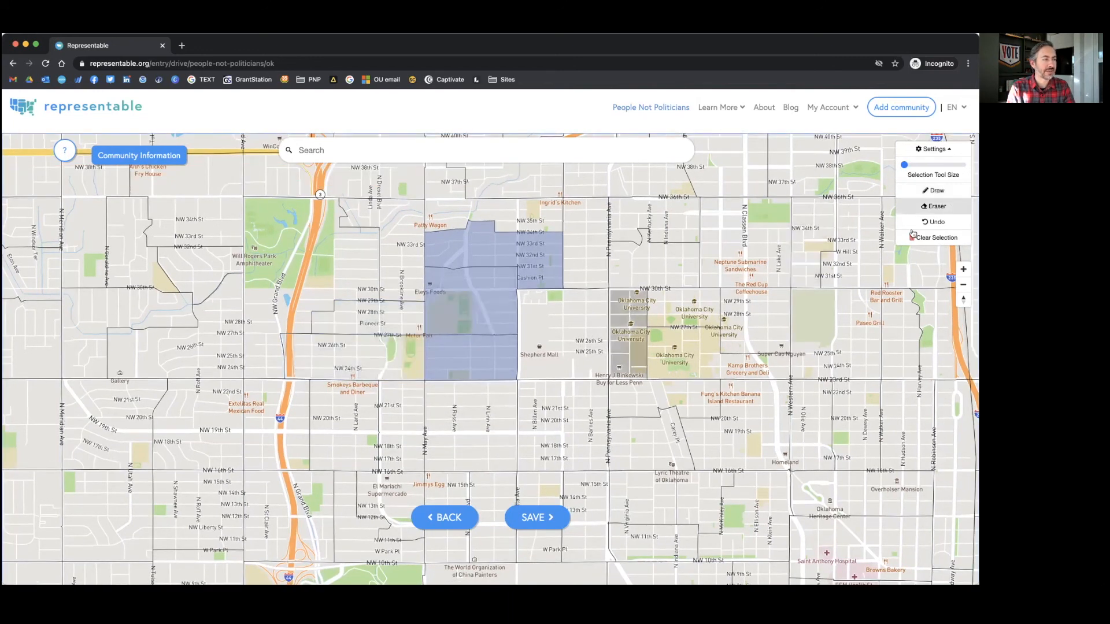
{"action": "left_click", "coordinate": [925, 190]}
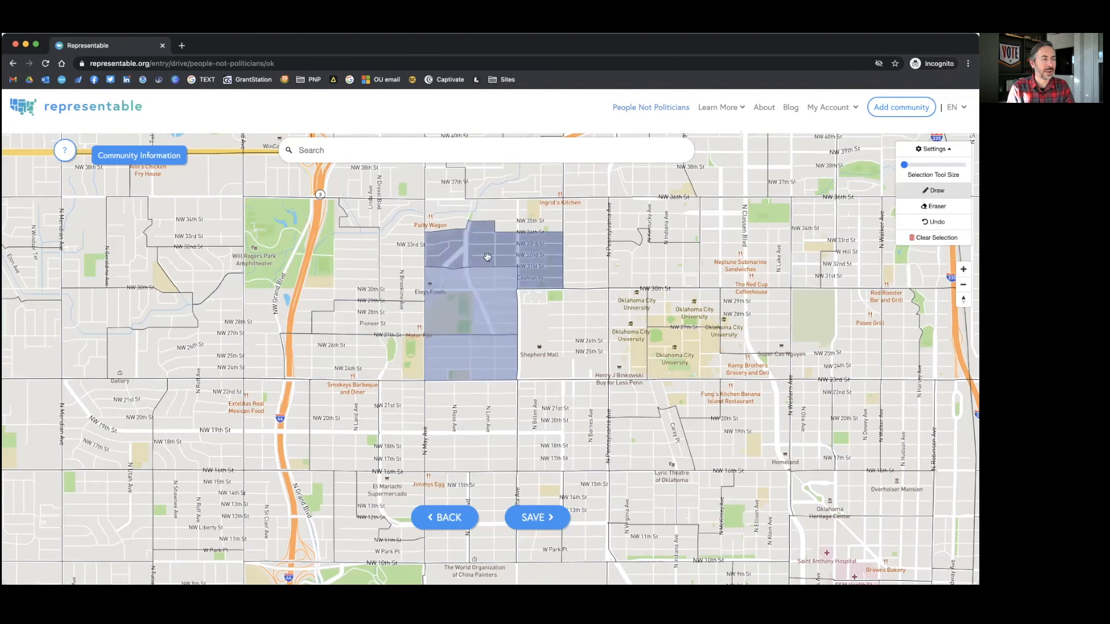
{"action": "left_click_drag", "start_coordinate": [481, 333], "coordinate": [482, 346]}
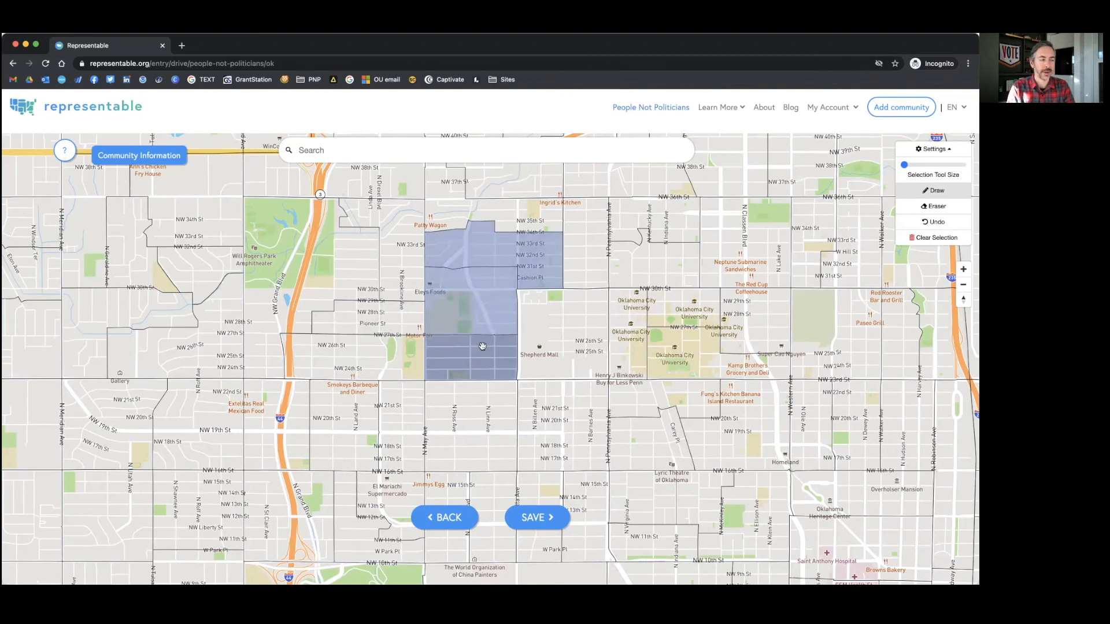
{"action": "left_click", "coordinate": [482, 345]}
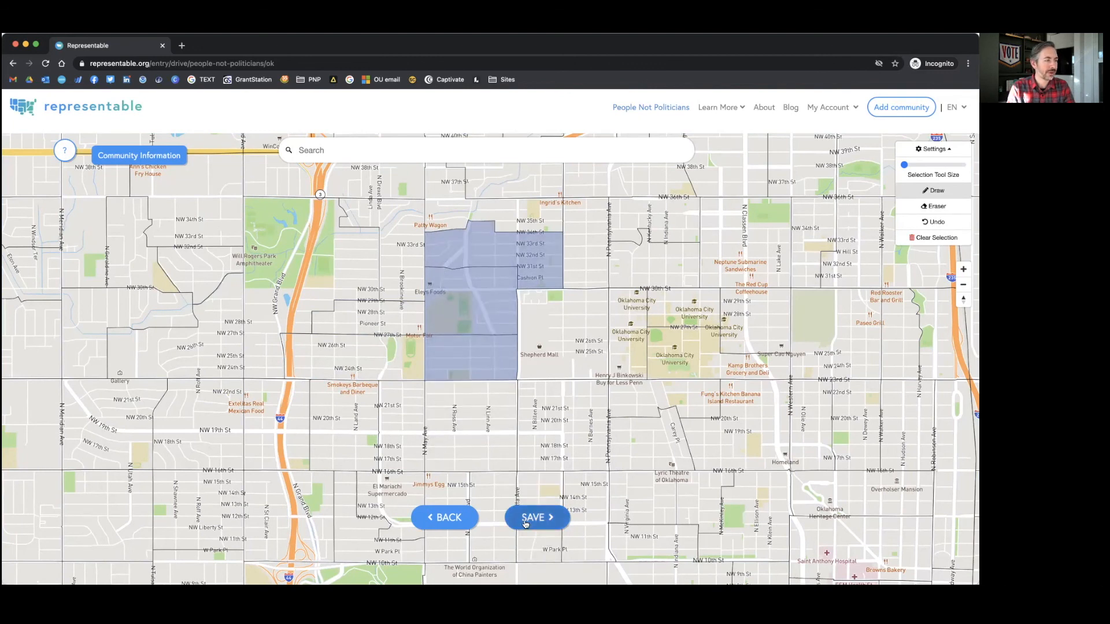
Step: Save the drawn community map and begin the reCAPTCHA check
{"action": "left_click", "coordinate": [526, 524]}
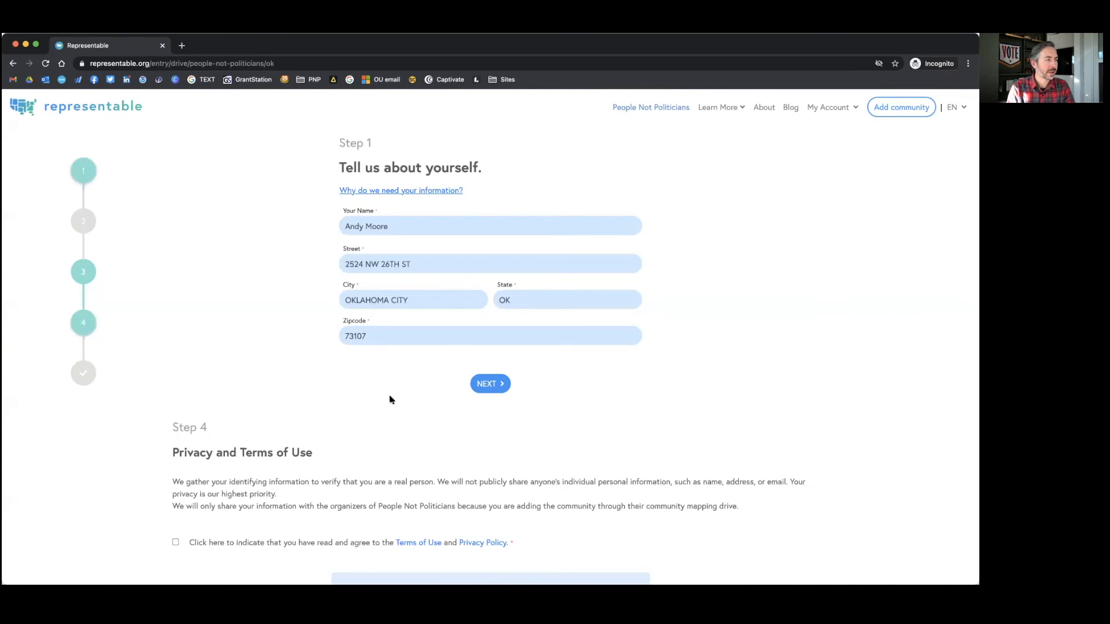
{"action": "scroll", "coordinate": [390, 398], "scroll_direction": "down", "scroll_amount": 5}
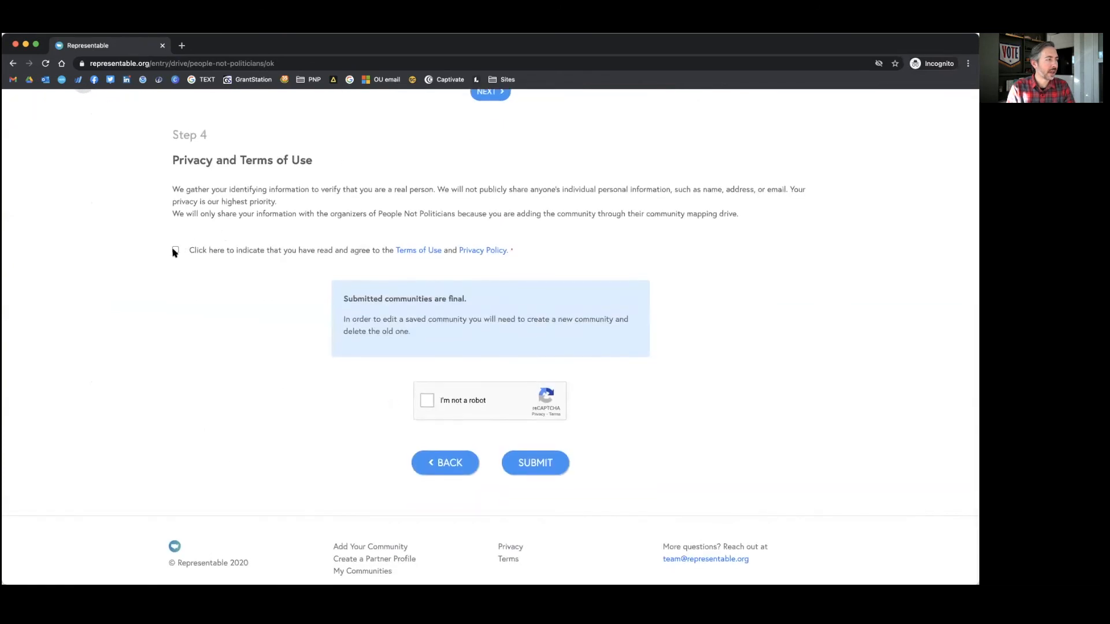
{"action": "left_click", "coordinate": [428, 402]}
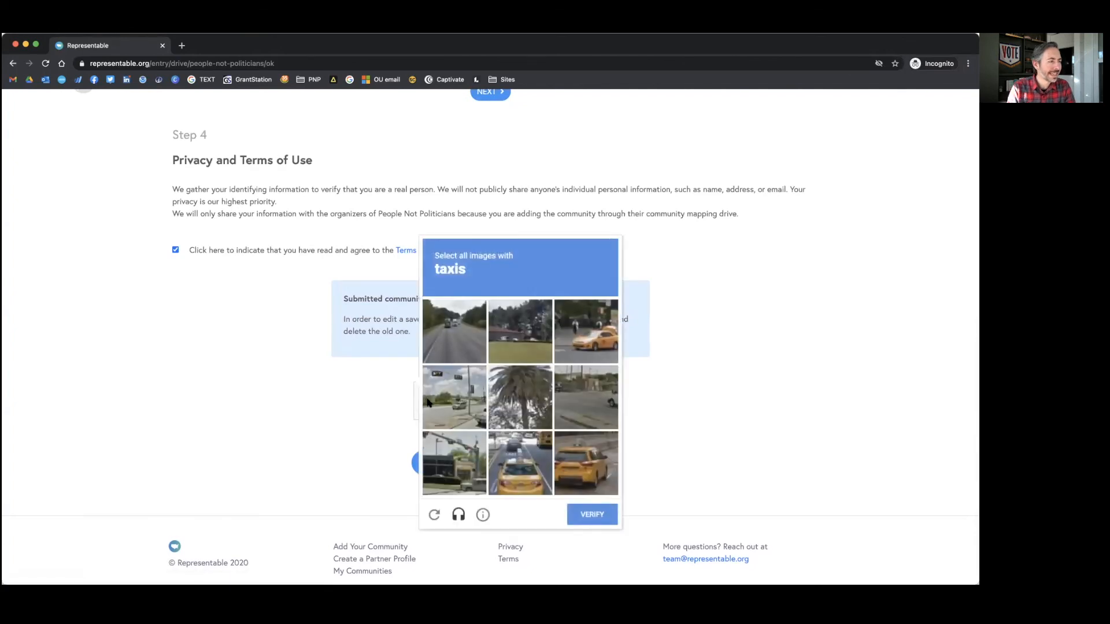
Step: Pick the three taxi images, verify, and submit the community
{"action": "left_click", "coordinate": [589, 349]}
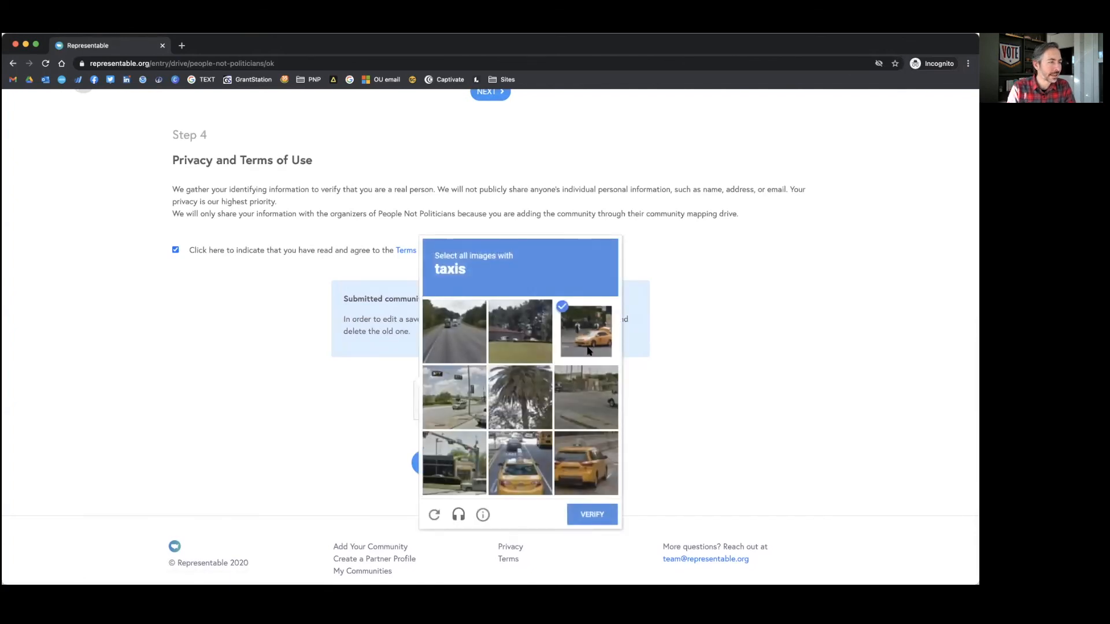
{"action": "left_click", "coordinate": [579, 459]}
{"action": "left_click", "coordinate": [534, 464]}
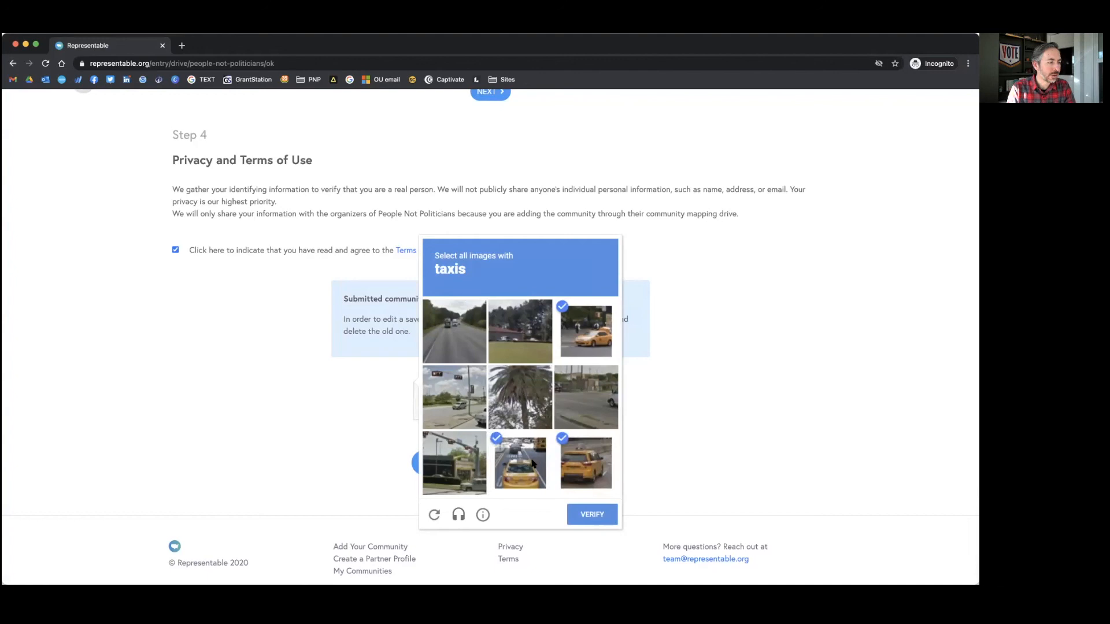
{"action": "left_click", "coordinate": [592, 515]}
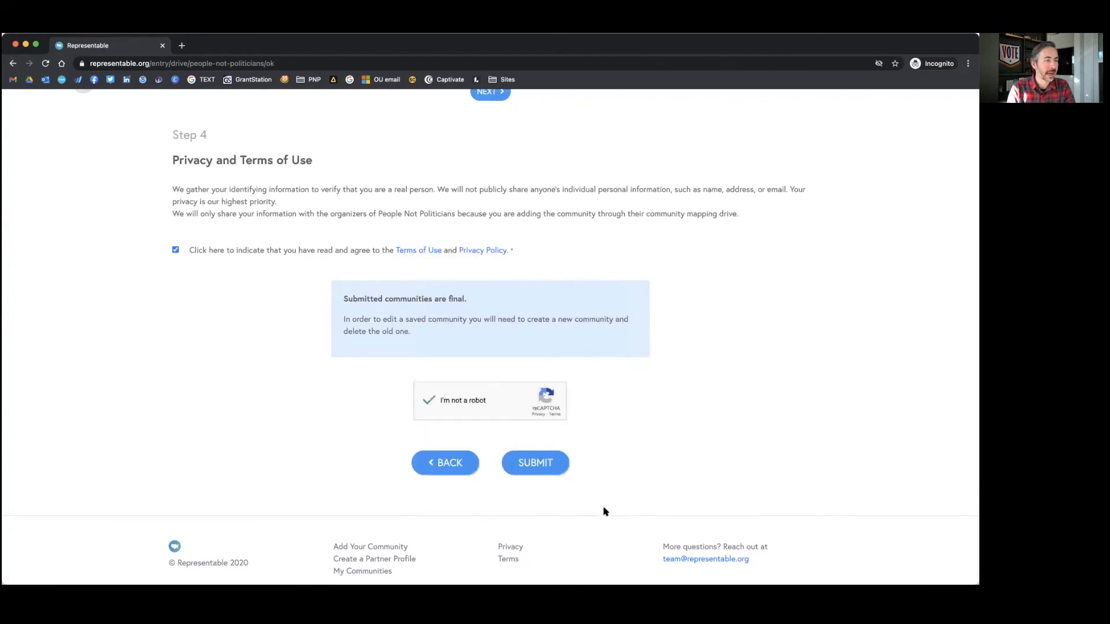
{"action": "left_click", "coordinate": [535, 466]}
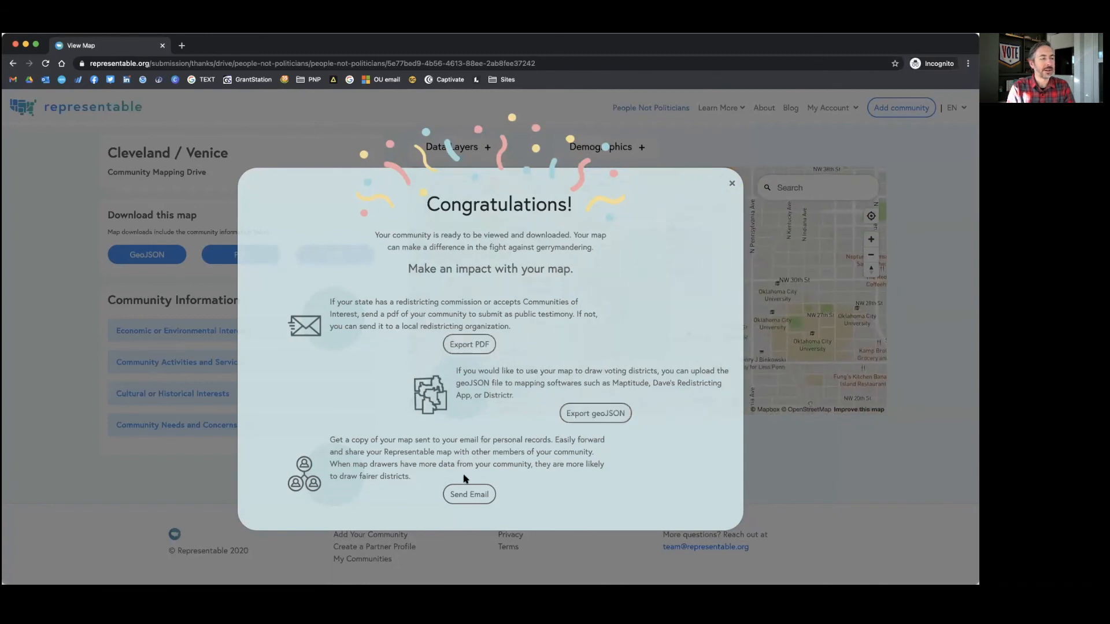
Step: Close the Congratulations message and expand the Data Layers list
{"action": "left_click", "coordinate": [731, 185]}
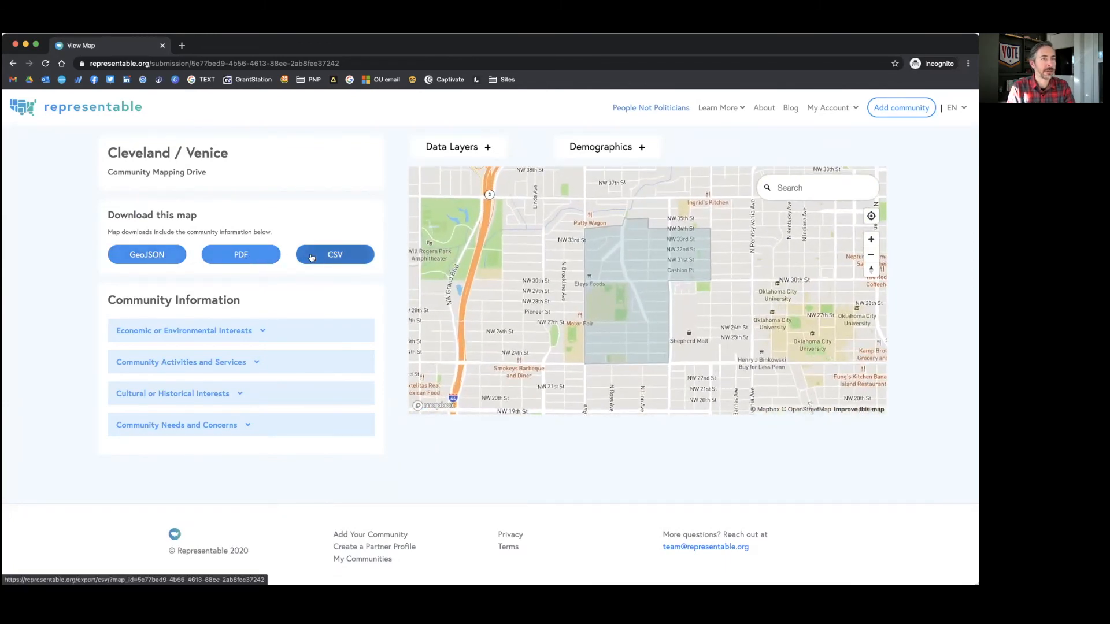
{"action": "left_click", "coordinate": [488, 148]}
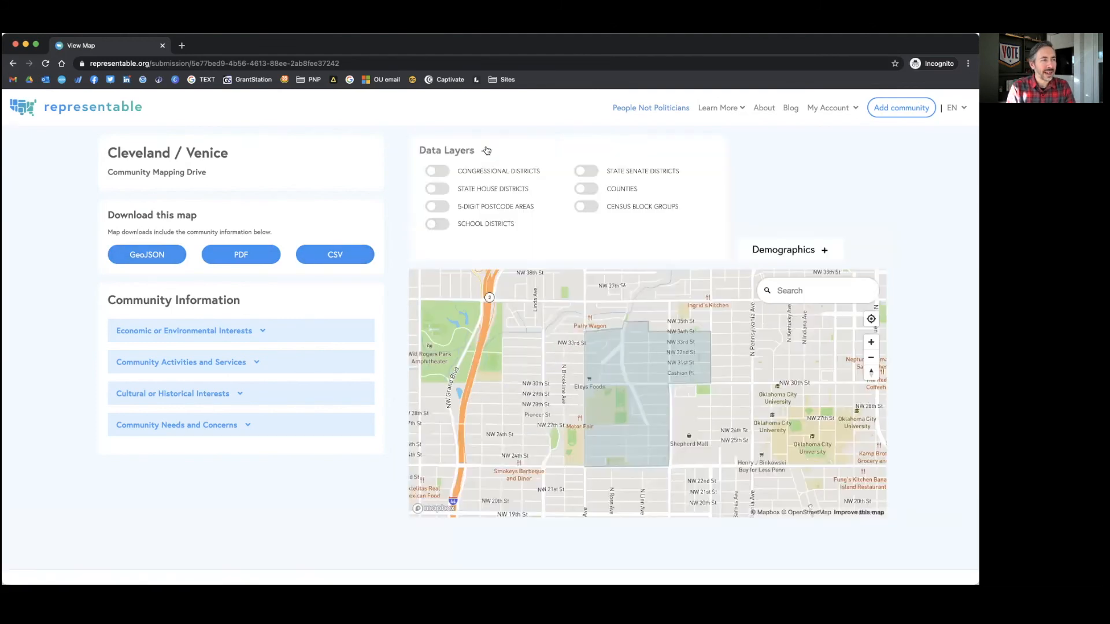
Step: Compare the State House and State Senate District overlays, then switch both off
{"action": "left_click", "coordinate": [438, 189]}
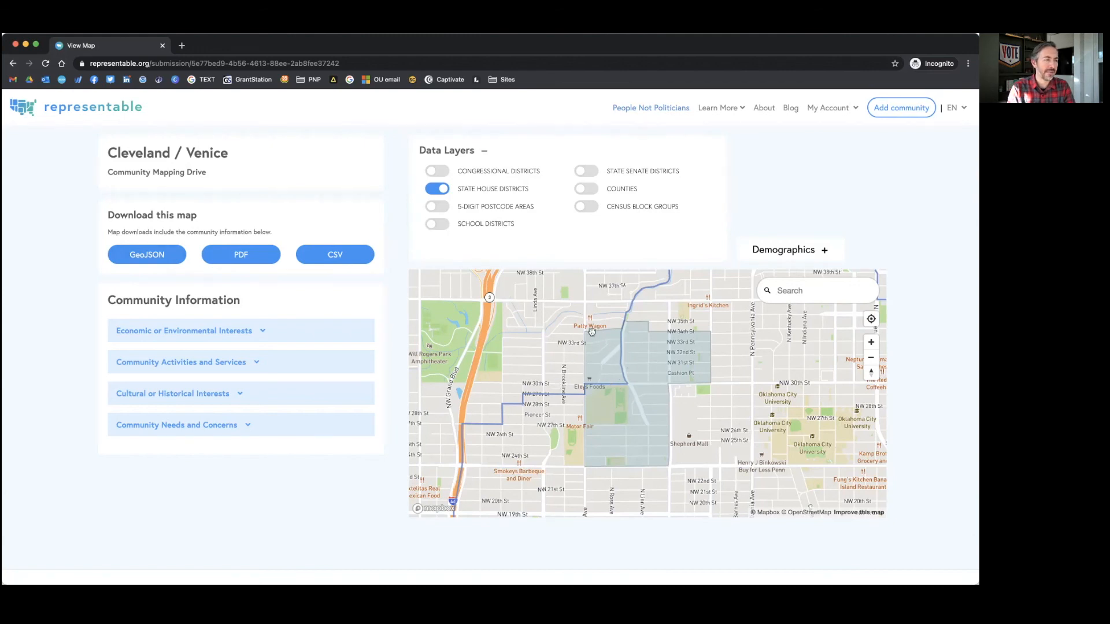
{"action": "left_click", "coordinate": [442, 184]}
{"action": "left_click", "coordinate": [577, 173]}
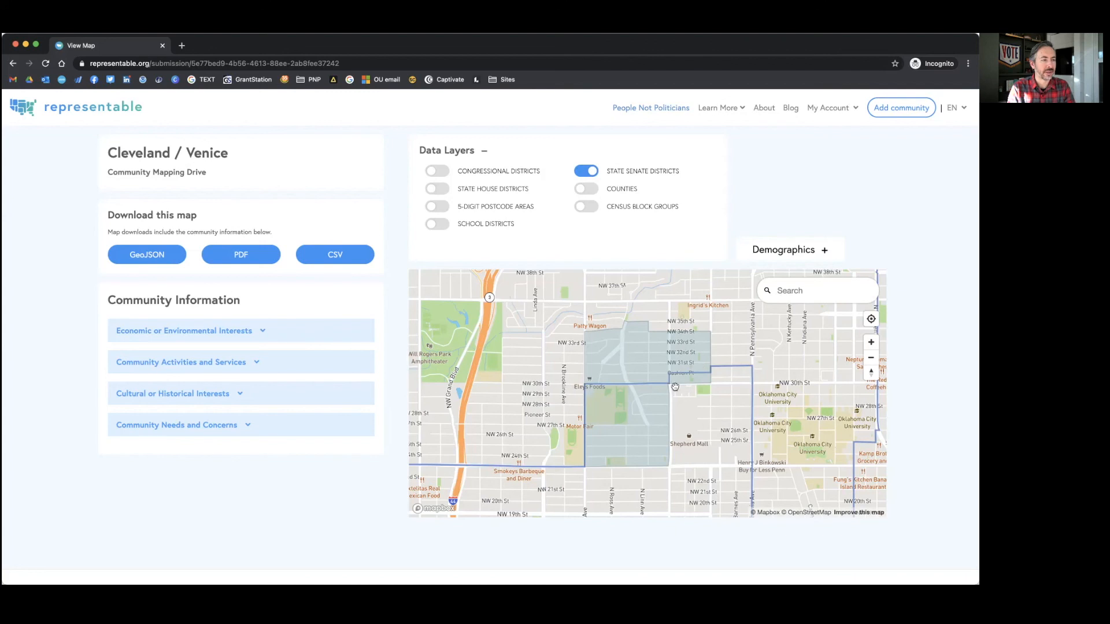
{"action": "left_click", "coordinate": [437, 189]}
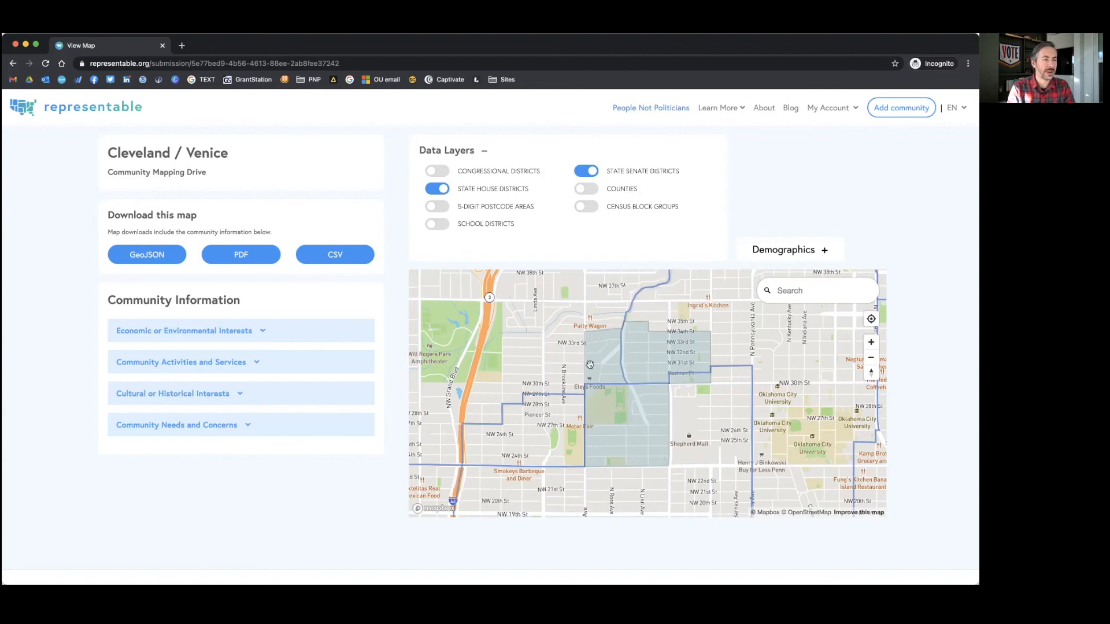
{"action": "left_click", "coordinate": [435, 189]}
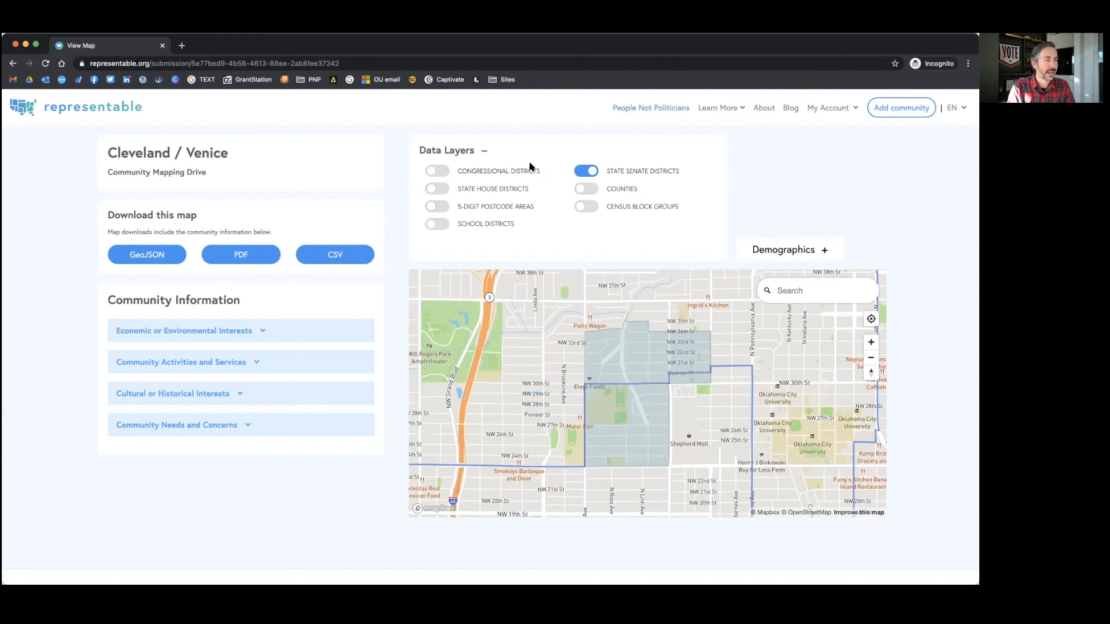
{"action": "left_click", "coordinate": [585, 172]}
Step: Zoom out to Oklahoma City and preview the State House and 5-Digit Postcode Area overlays
{"action": "left_click", "coordinate": [872, 358]}
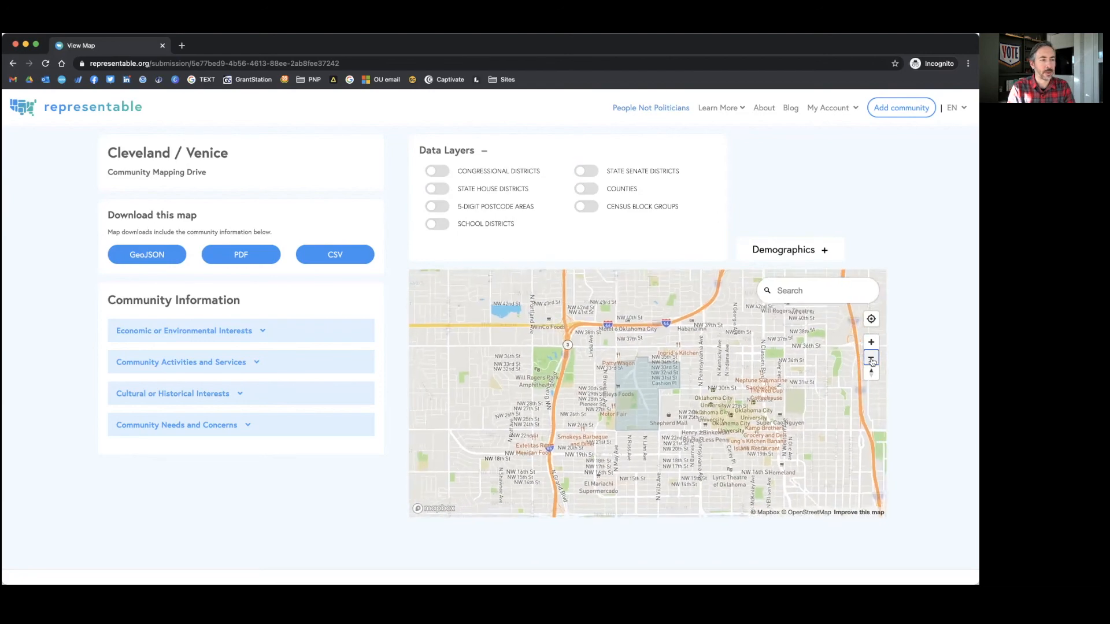
{"action": "left_click", "coordinate": [435, 189]}
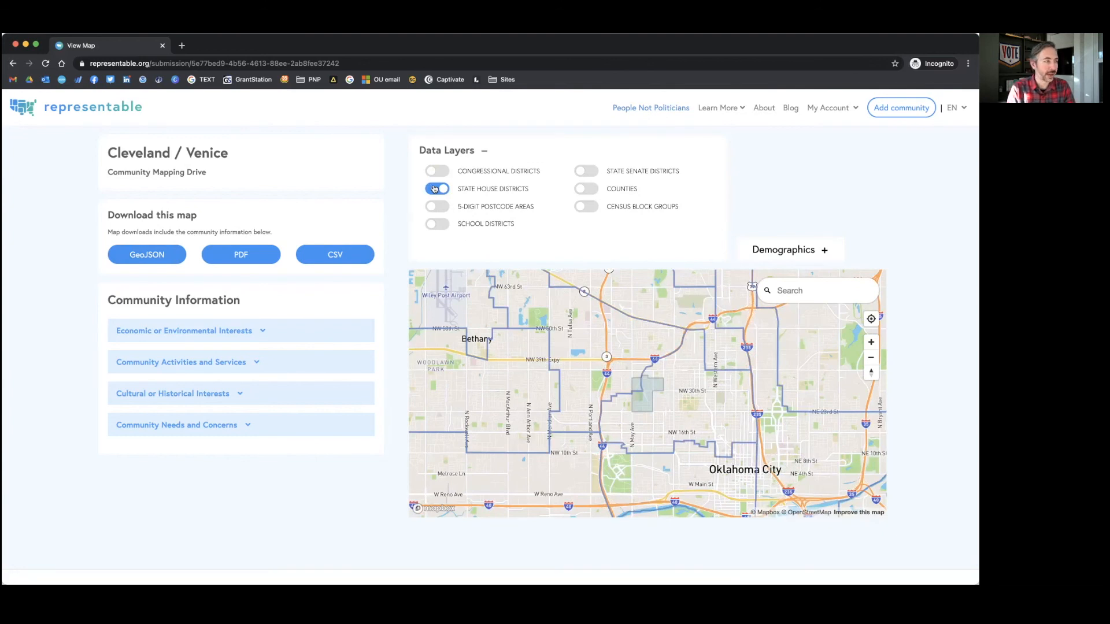
{"action": "left_click", "coordinate": [436, 208]}
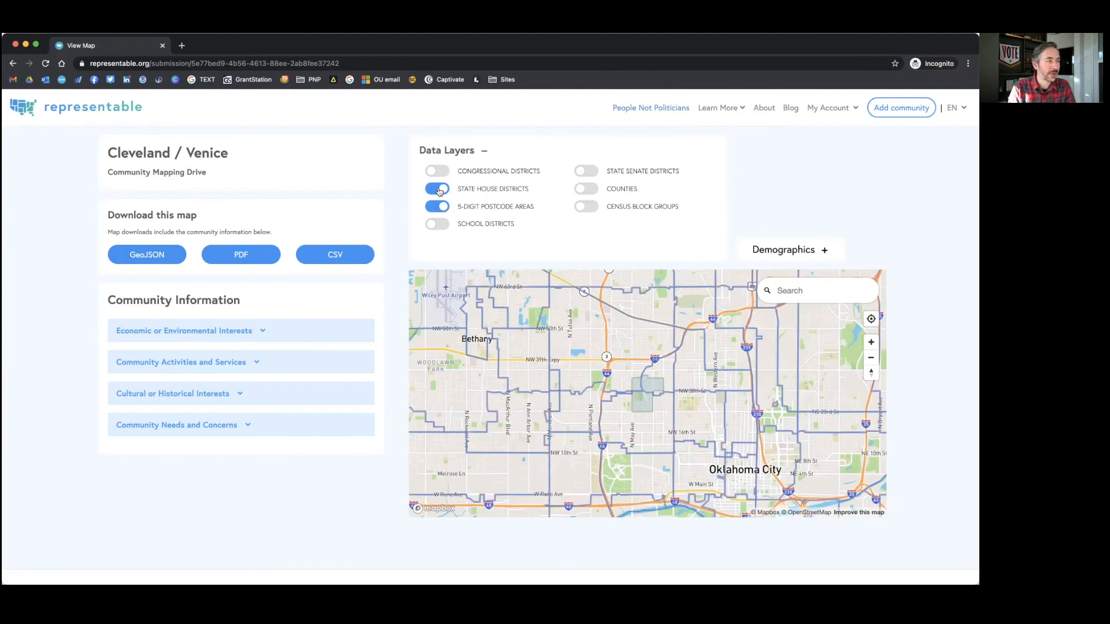
{"action": "left_click", "coordinate": [437, 189]}
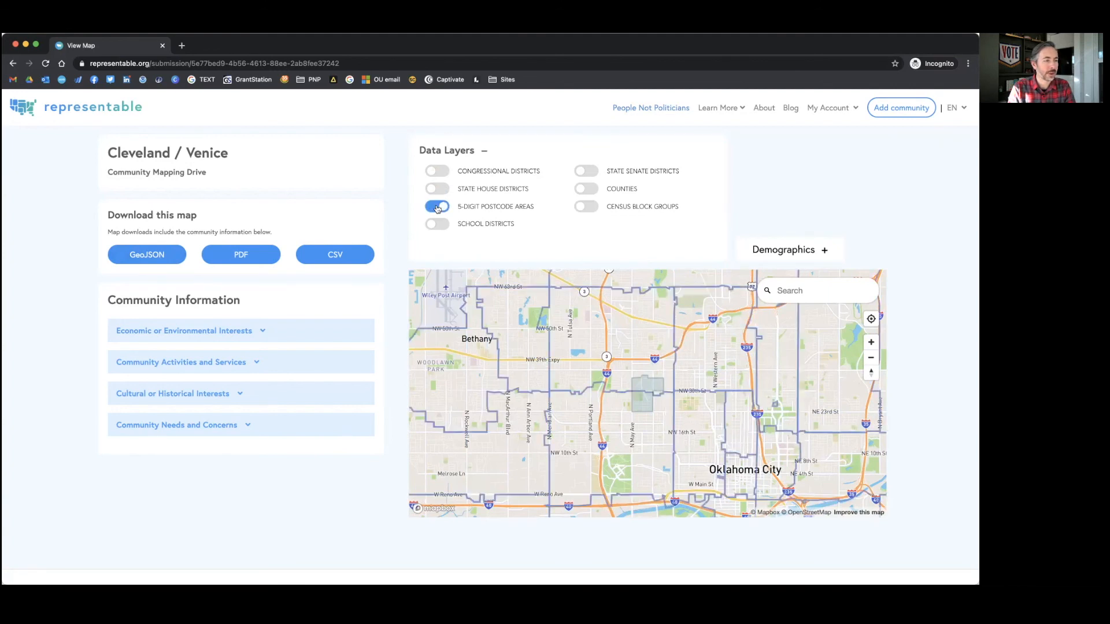
{"action": "left_click", "coordinate": [437, 208]}
Step: Preview Census Block Groups, then toggle School Districts, leaving school district boundaries shown
{"action": "left_click", "coordinate": [589, 208]}
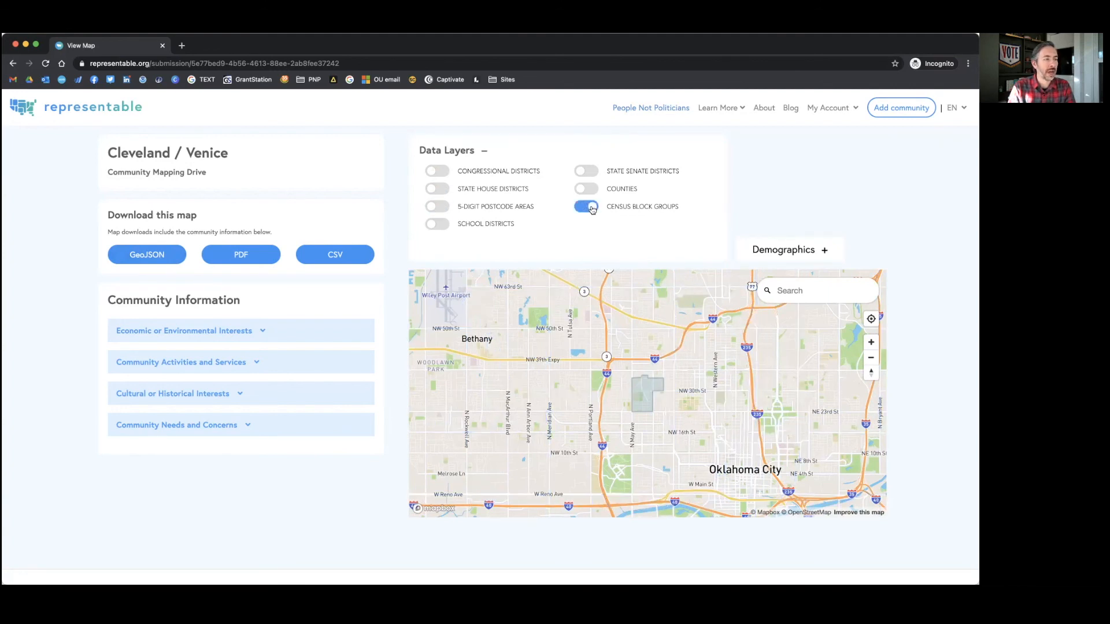
{"action": "left_click", "coordinate": [591, 208]}
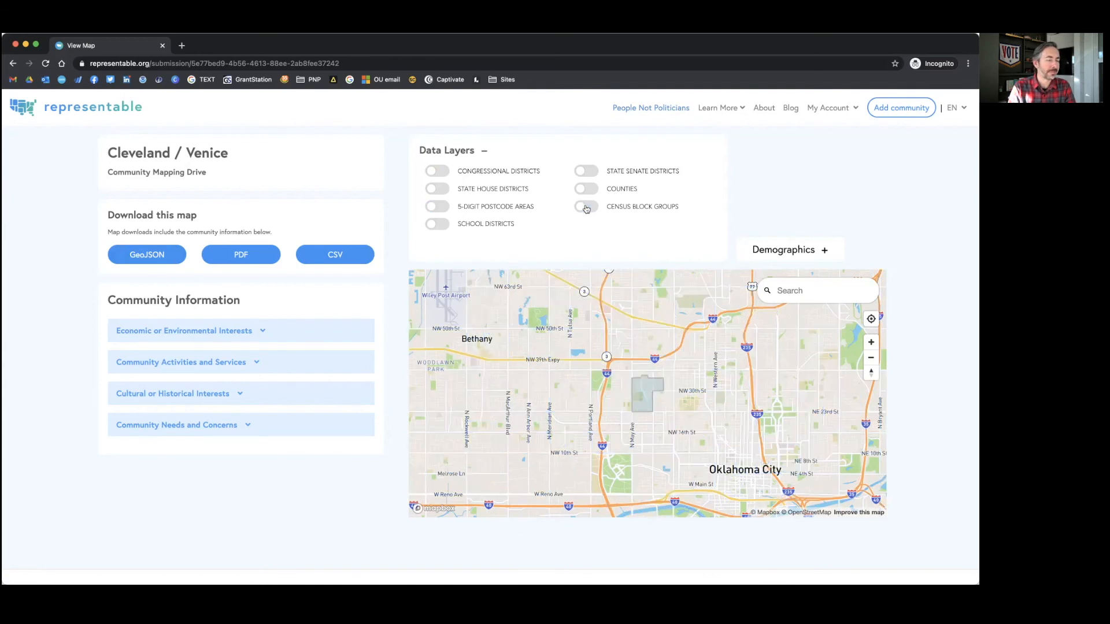
{"action": "left_click", "coordinate": [445, 226]}
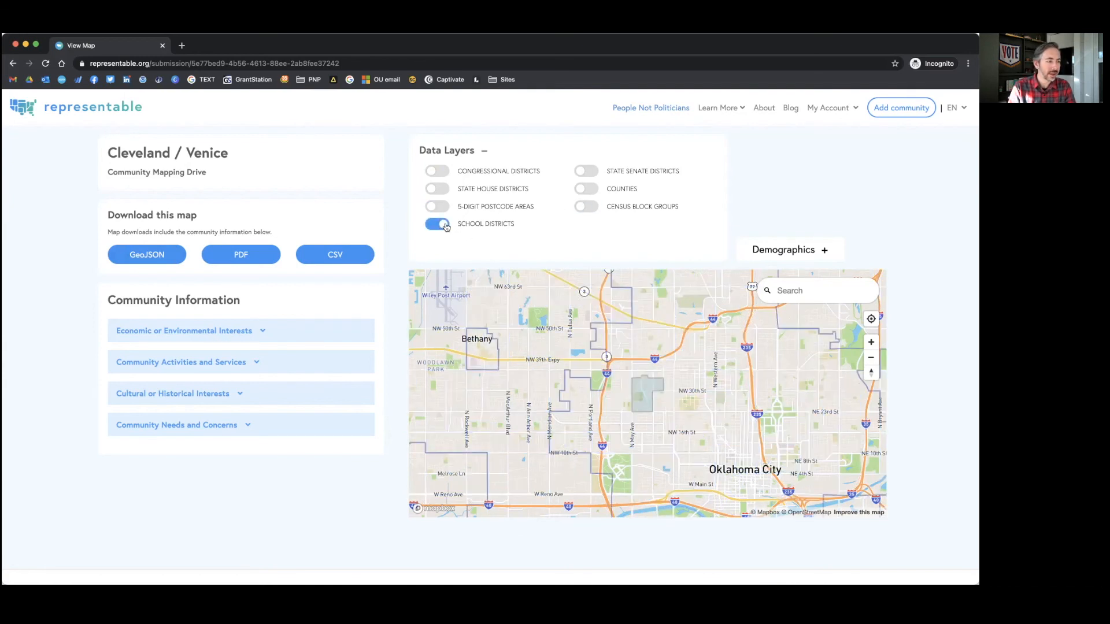
{"action": "left_click", "coordinate": [445, 226]}
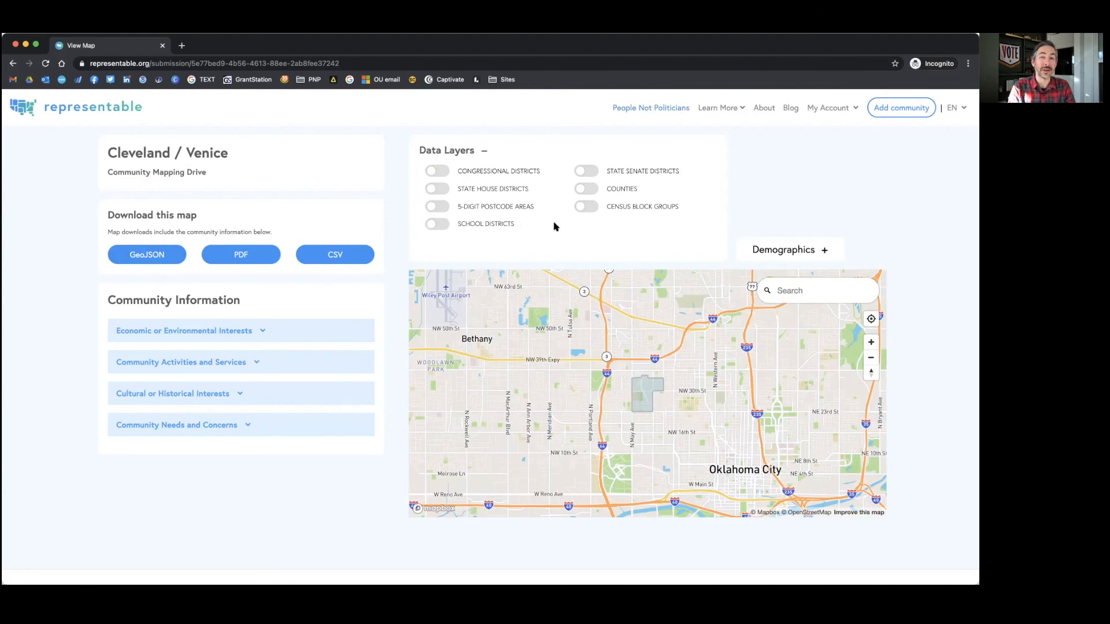
{"action": "left_click", "coordinate": [443, 227]}
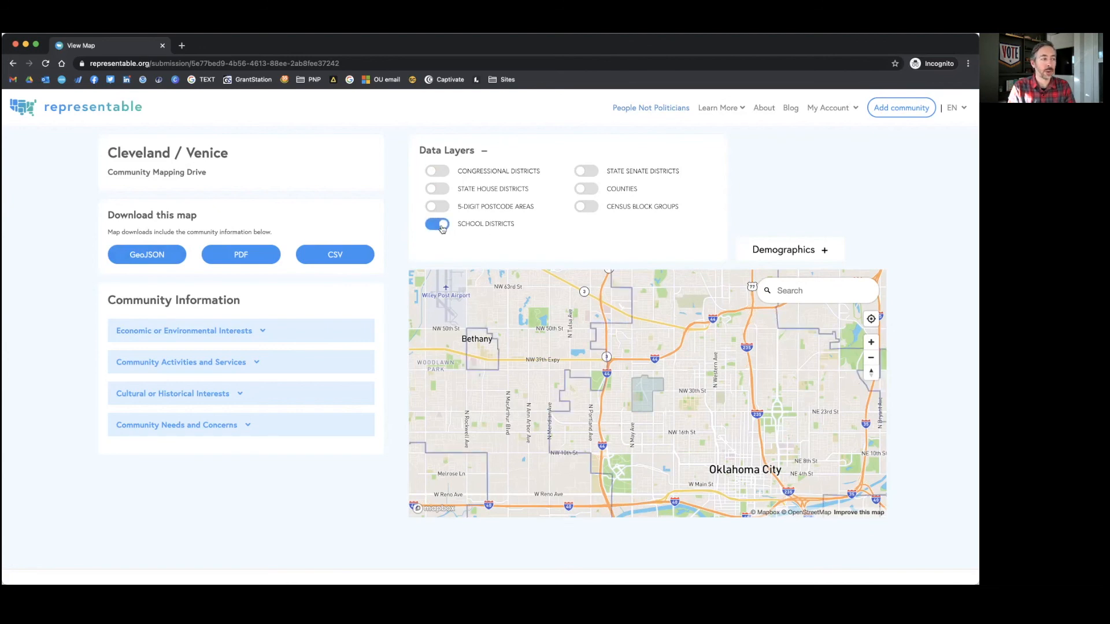
{"action": "left_click", "coordinate": [442, 227]}
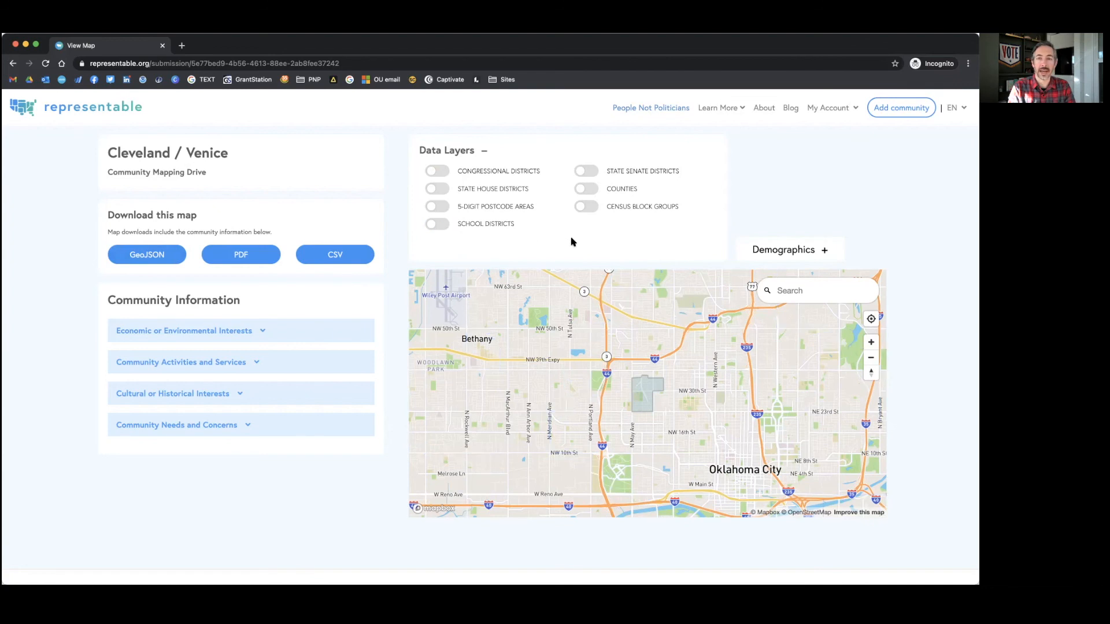
{"action": "left_click", "coordinate": [442, 226]}
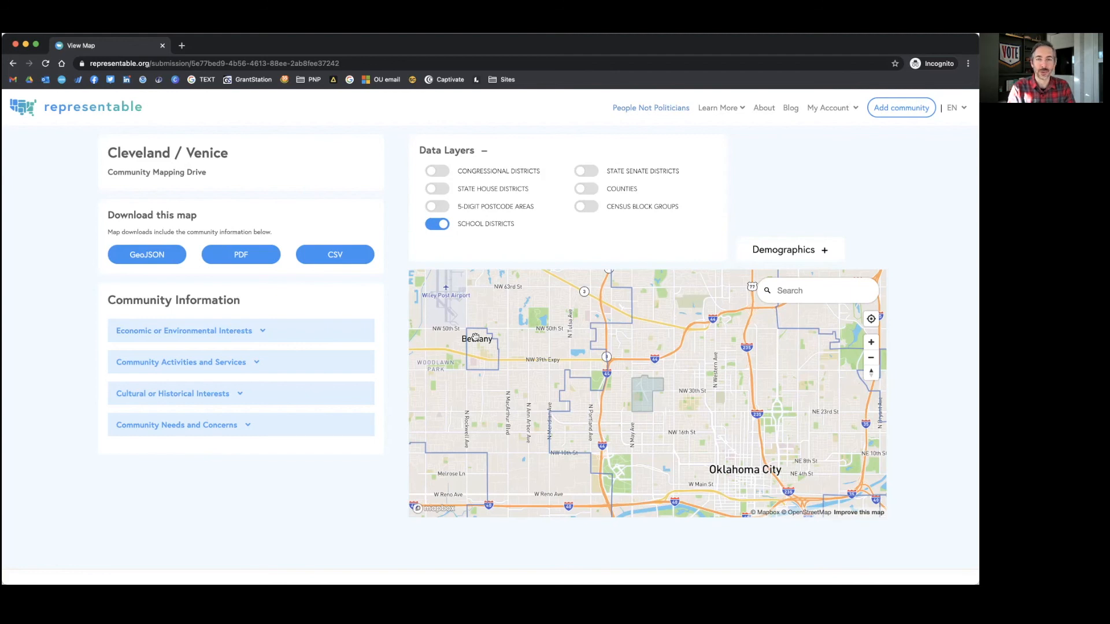
Step: Hide the School Districts overlay and expand Demographics to show the 2349 population
{"action": "left_click", "coordinate": [438, 225]}
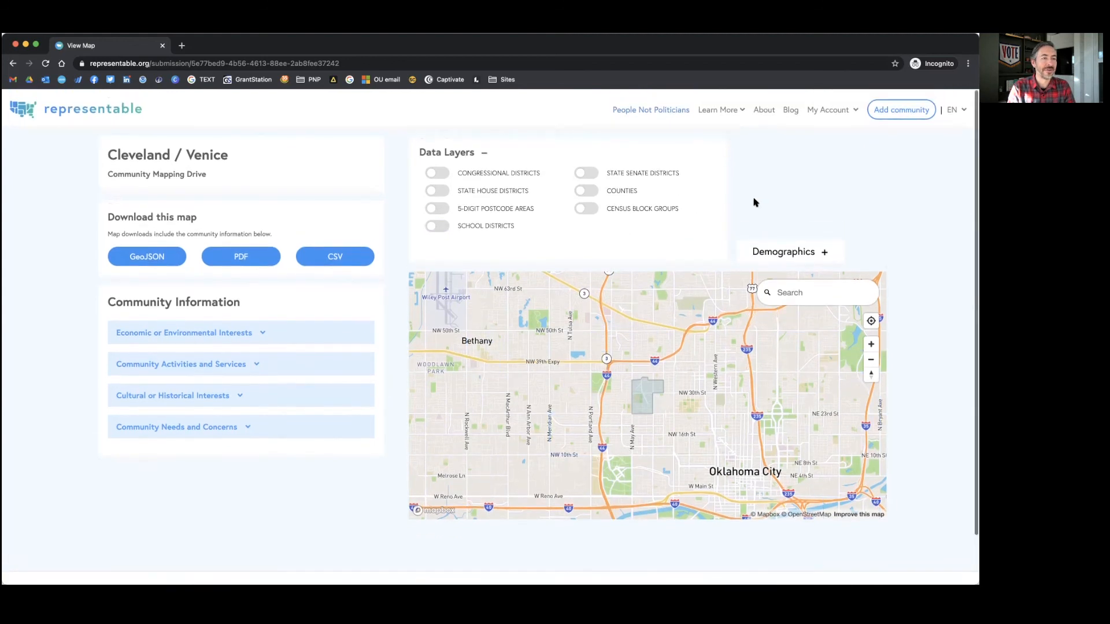
{"action": "left_click", "coordinate": [800, 248]}
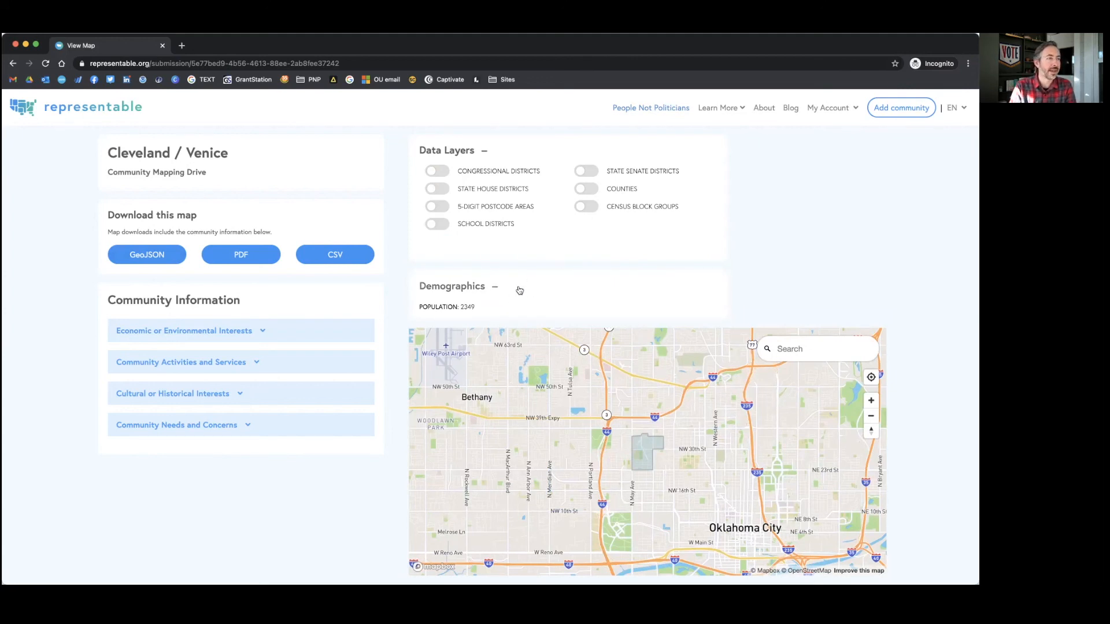
Step: Open the My Account menu, then the Learn More list with FAQ and Redistricting Glossary
{"action": "scroll", "coordinate": [520, 289], "scroll_direction": "down", "scroll_amount": 2}
{"action": "scroll", "coordinate": [387, 277], "scroll_direction": "up", "scroll_amount": 2}
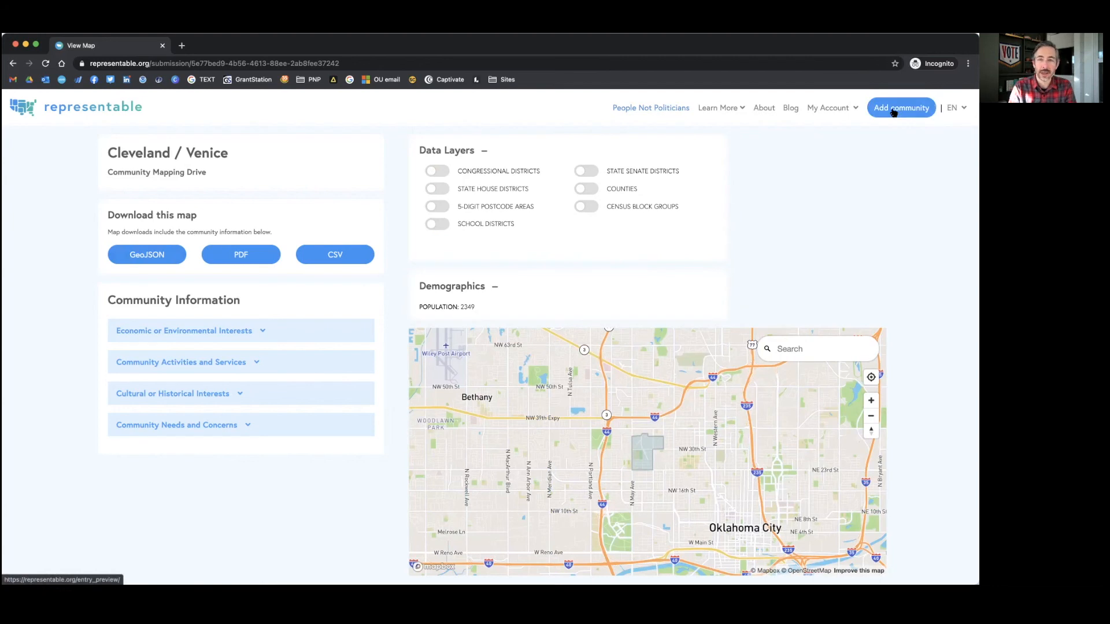
{"action": "left_click", "coordinate": [856, 107]}
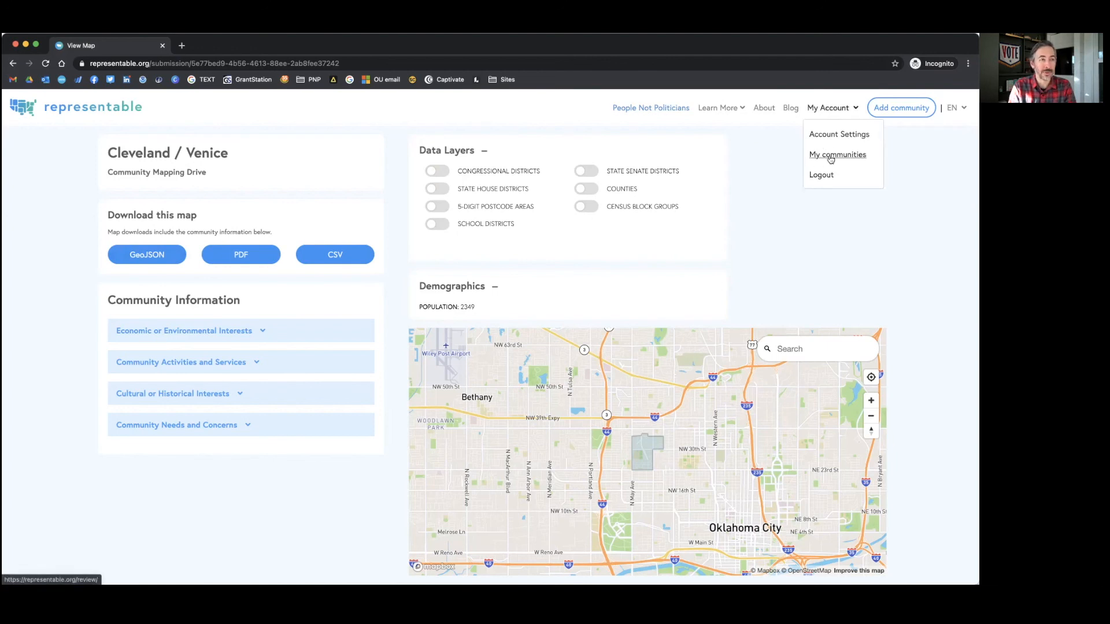
{"action": "left_click", "coordinate": [737, 108]}
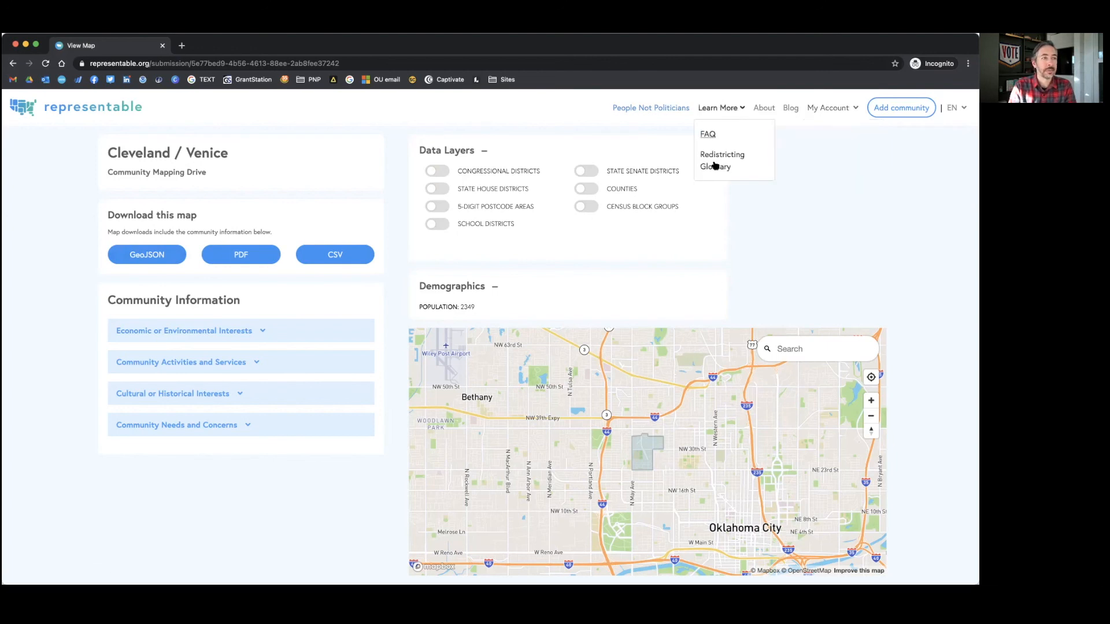